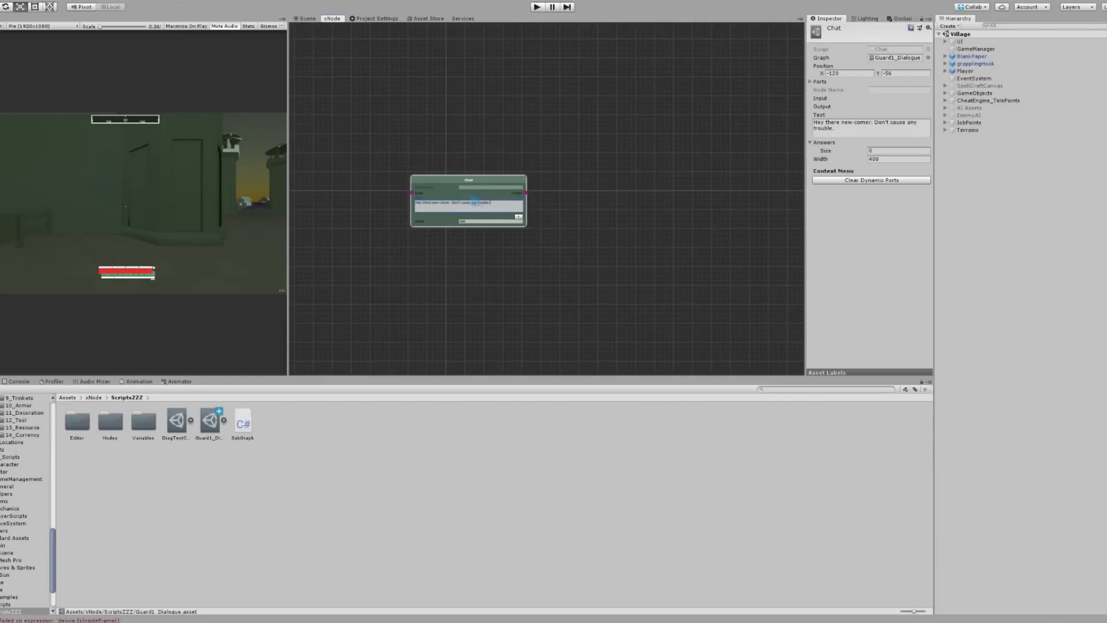
Step: Add two answers to the Chat node: "Okay I won't." and "What do you do here?"
click(518, 216)
text(Okay I won't.)
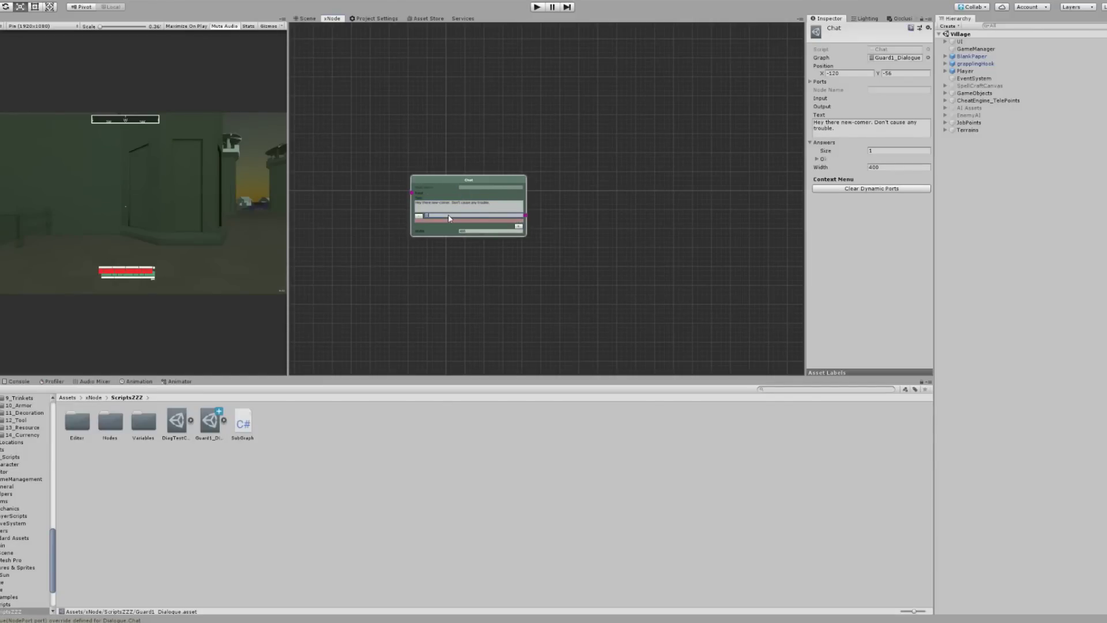
click(518, 226)
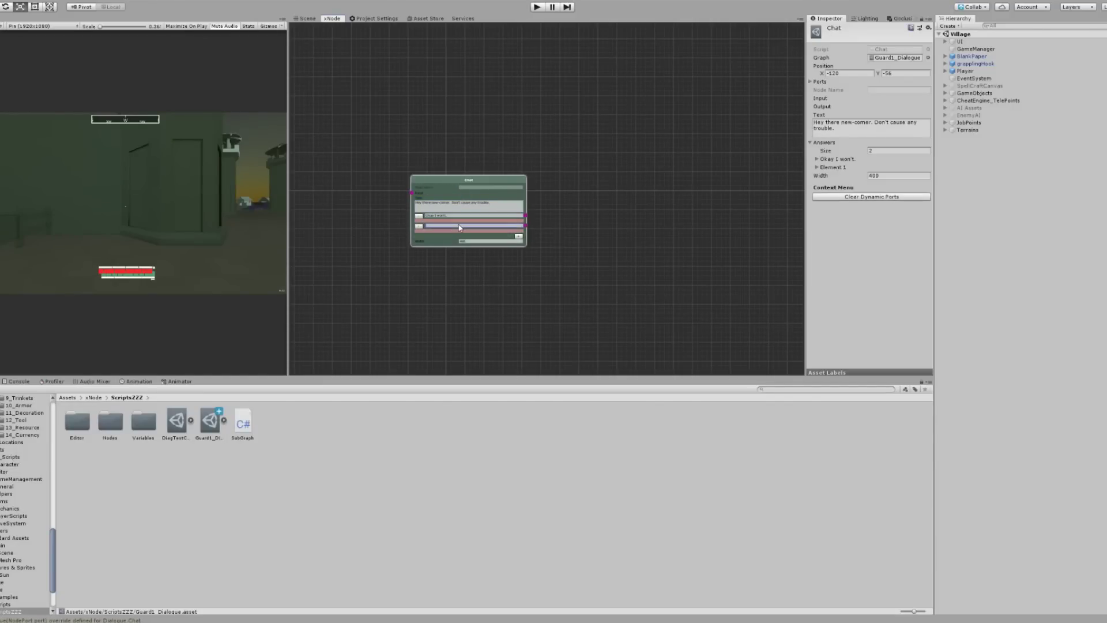
text(What do you do hw)
Step: Add a Globals node above the Chat node and declare "int timesSpoken = 0;" in its class variables
right_click(489, 121)
mouse_move(507, 146)
click(593, 170)
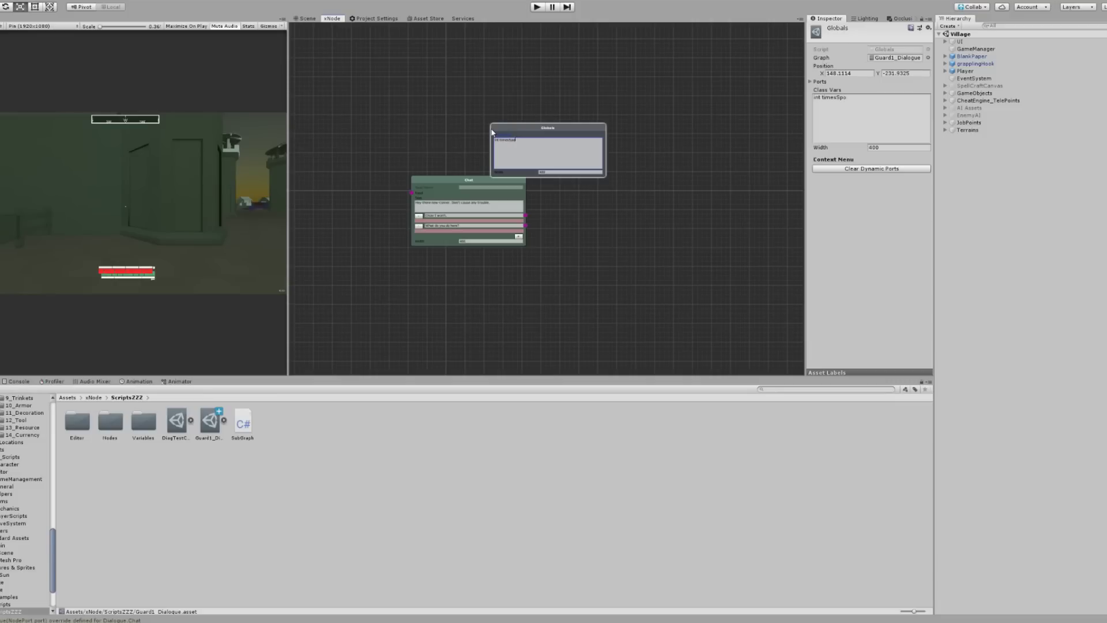
text(ken = 0;)
drag(492, 132, 465, 117)
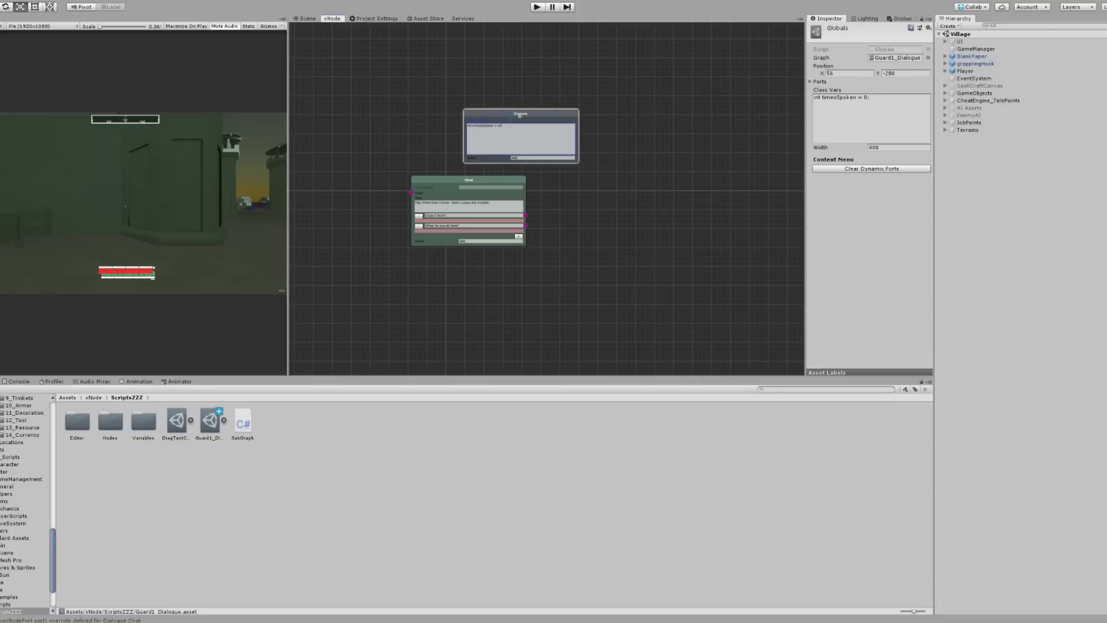
click(521, 130)
key(ctrl+z)
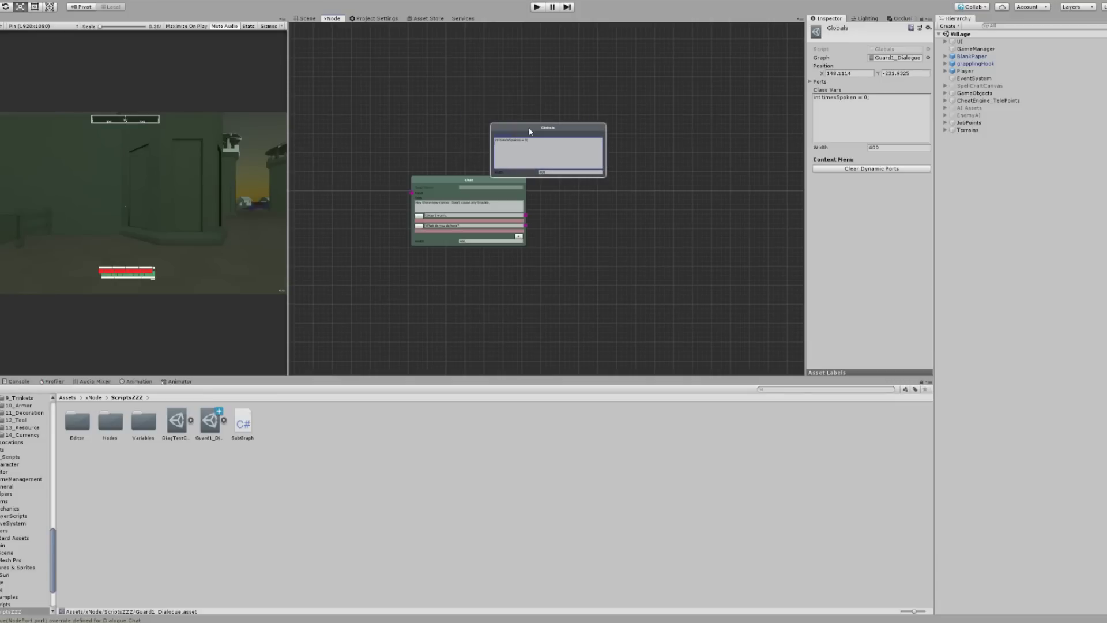
click(584, 237)
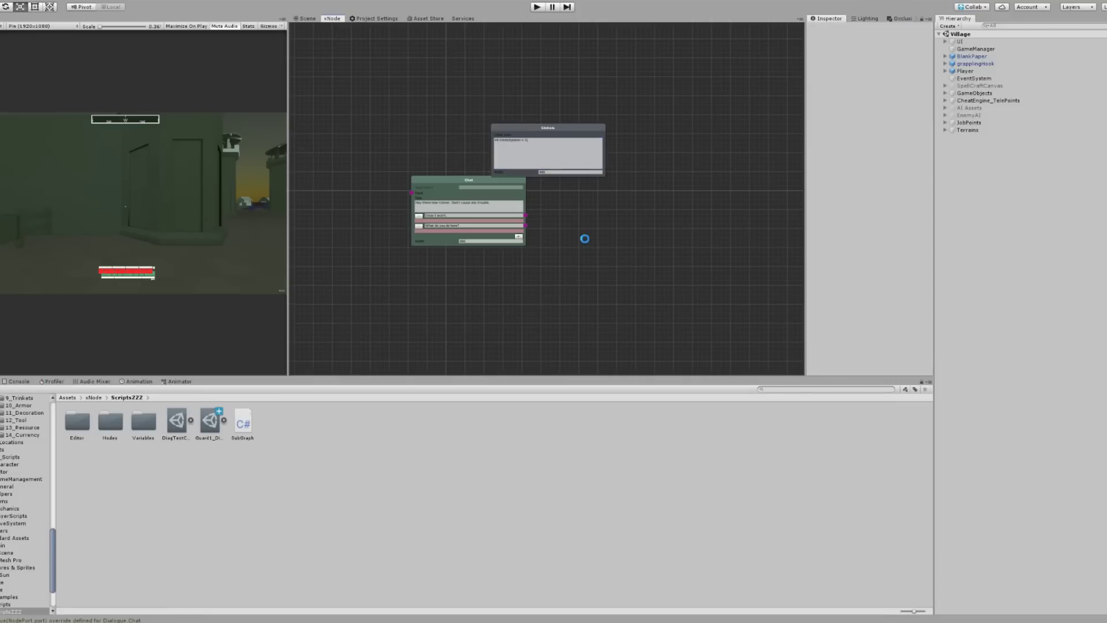
Step: Maximize the graph view and add a Branch node beside the Chat node
key(shift+space)
scroll(571, 277, up, 4)
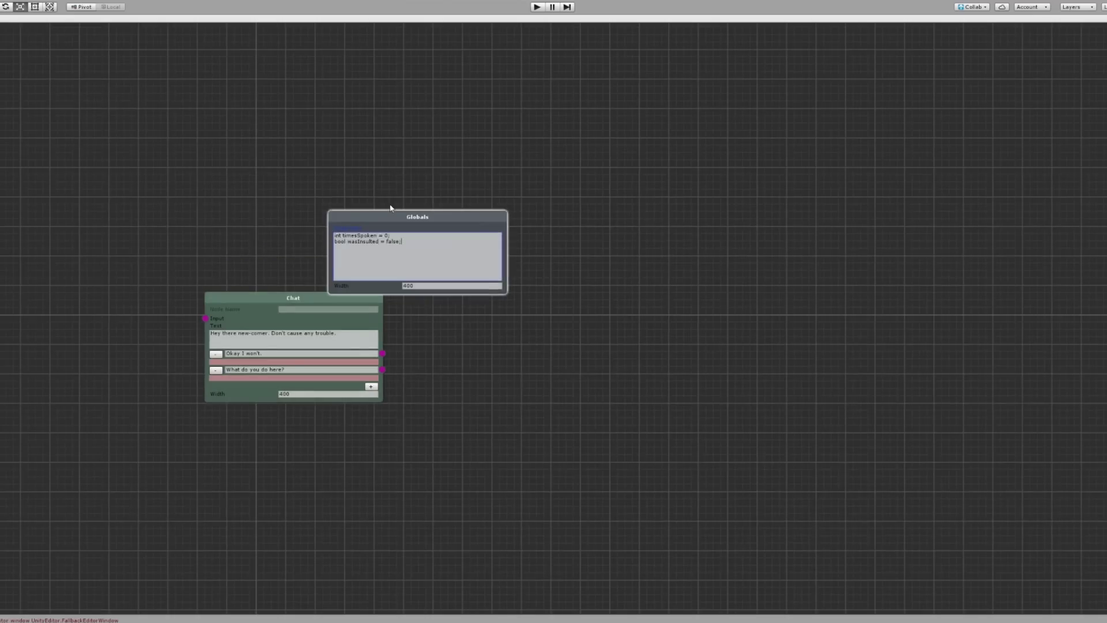
right_click(463, 364)
mouse_move(505, 369)
mouse_move(504, 389)
click(576, 389)
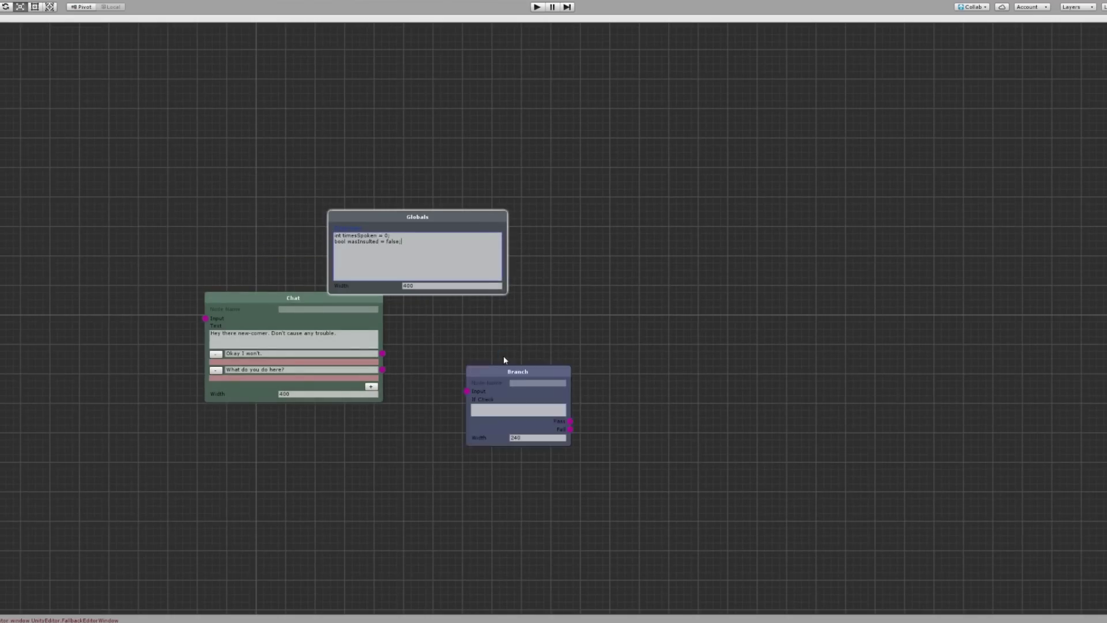
drag(380, 370, 459, 371)
Step: Declare the booleans wasInsulted and askedAboutJob as false in the Globals node
click(417, 248)
text(bool wasInsulted = false;)
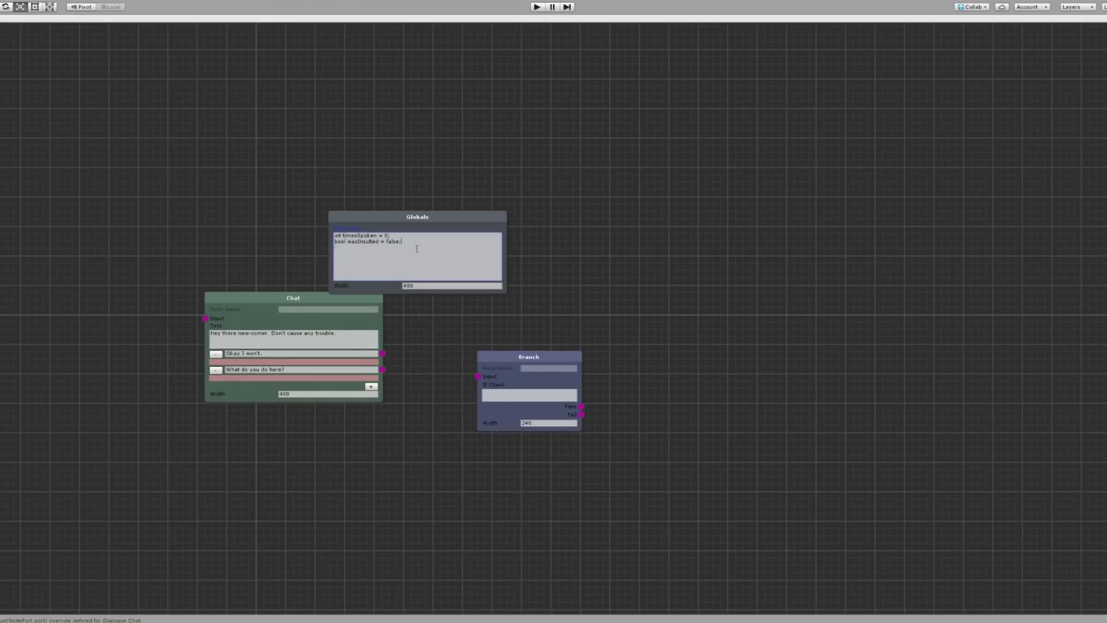
text( bool askedAboutJob = false;)
Step: Set the Branch node's check to "askedAboutJob == true" and connect the "What do you do here?" answer to its input
double_click(366, 247)
click(516, 395)
text(askedAboutJob)
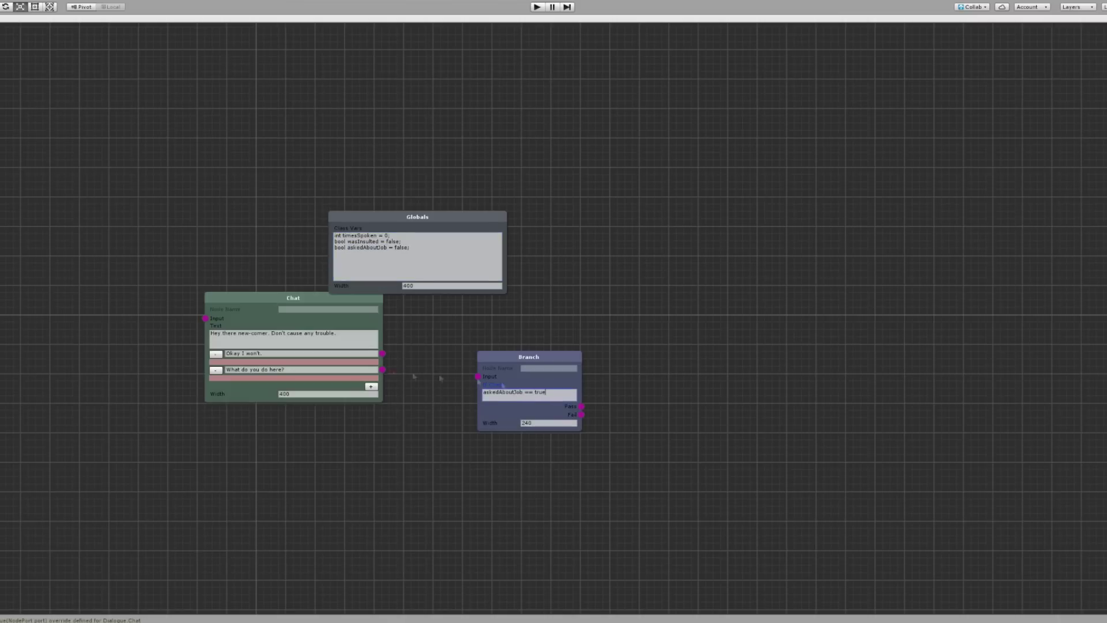
drag(440, 377, 479, 376)
Step: Add a Chat node on the Branch's Pass output with the text "We've already talked about this. Are you trying to wind me up?"
right_click(692, 380)
mouse_move(740, 405)
click(813, 415)
drag(582, 406, 672, 390)
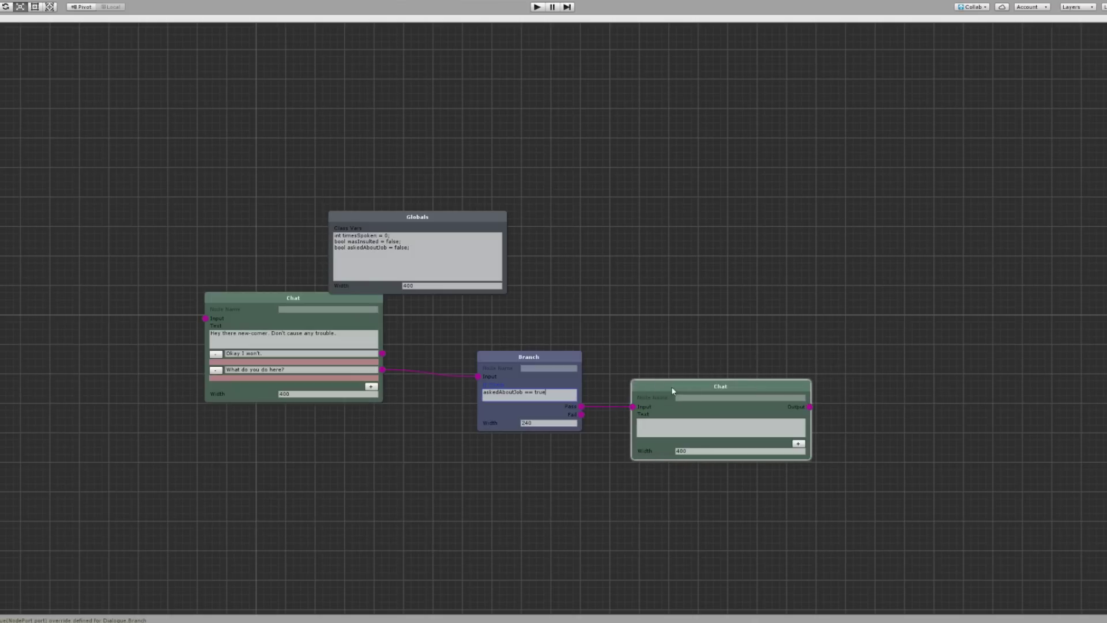
click(679, 425)
text(We've already )
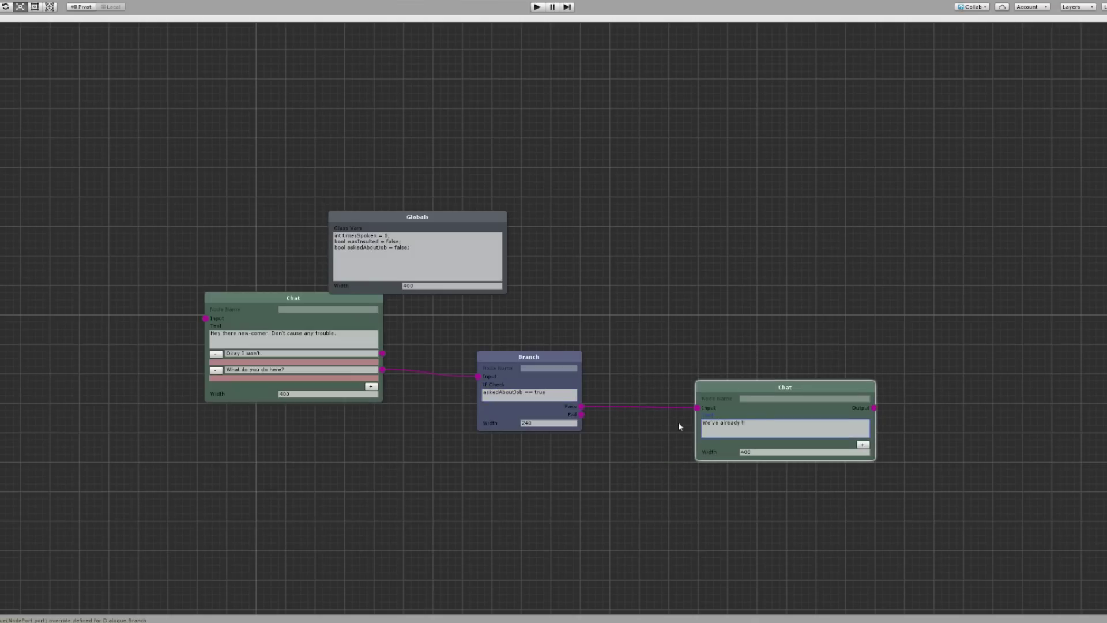
text(talked about this. Are you trying to wind me up?)
Step: Add the answer "Heard any rumors?" to the first Chat node and create an empty Chat node below the Branch
click(370, 386)
click(296, 386)
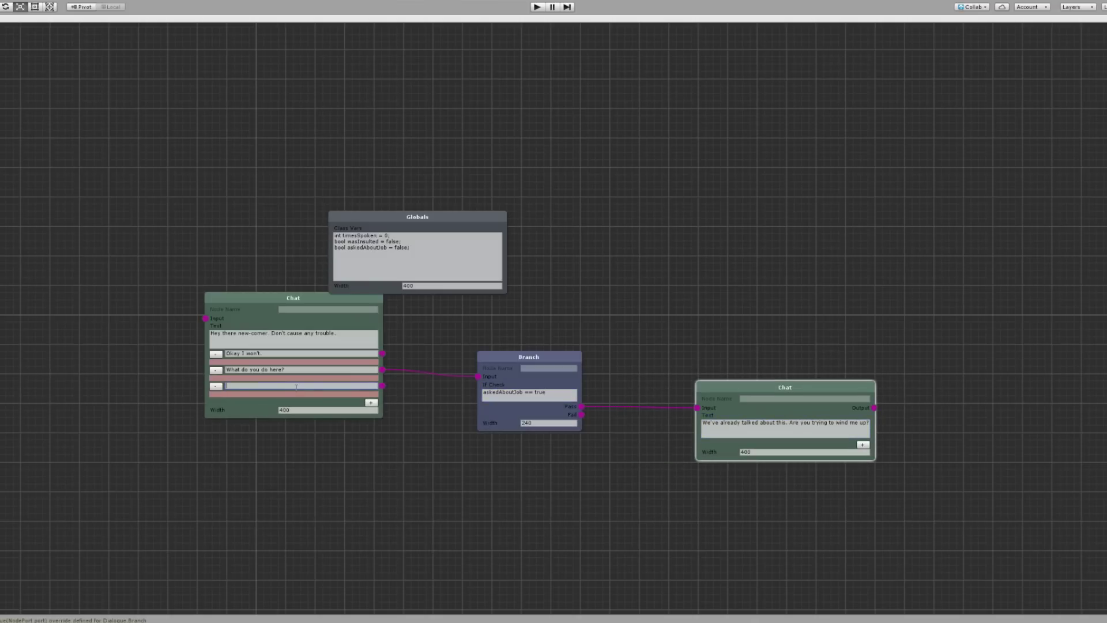
text(Heard any rumors?)
right_click(526, 487)
click(634, 512)
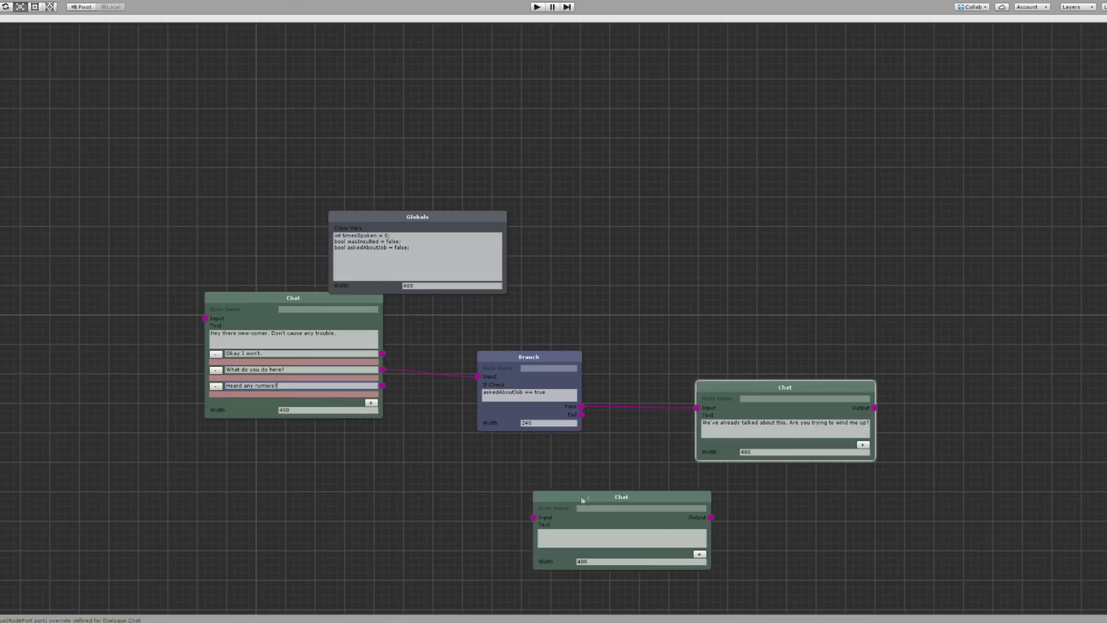
Step: Add the answer "Can I ask about someone in town?" and connect it and the rumors answer to the empty Chat node
click(371, 403)
click(338, 402)
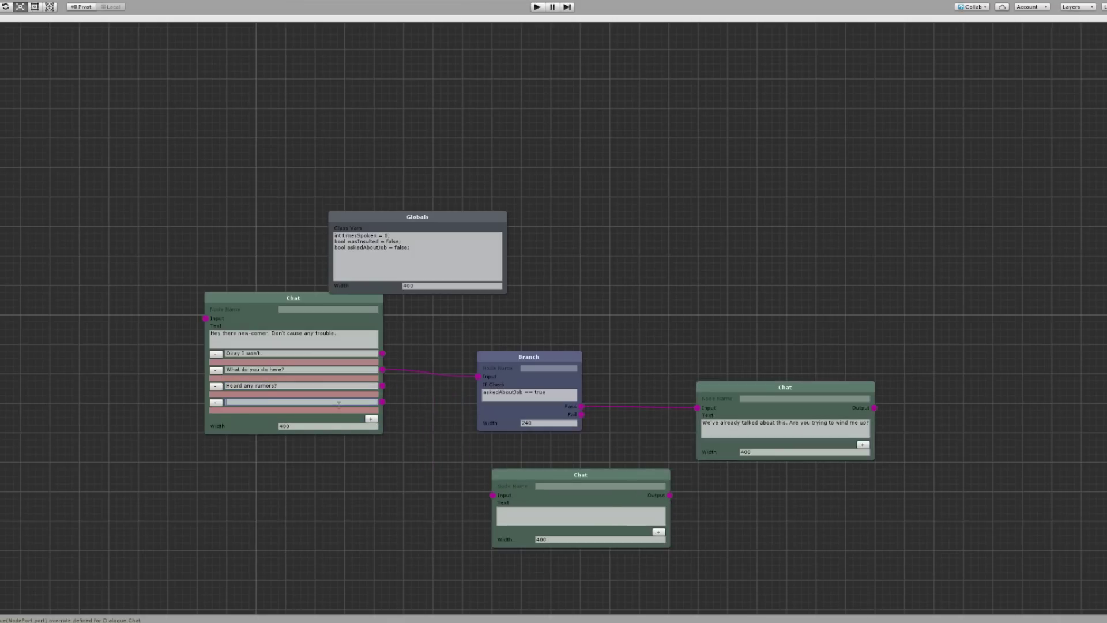
text(Can I ask about someone in town?)
drag(383, 385, 492, 494)
drag(529, 480, 548, 457)
click(505, 482)
Step: Declare the booleans askedAboutRumors and askedAboutPeopleInTown as false in the Globals node
click(422, 250)
click(422, 249)
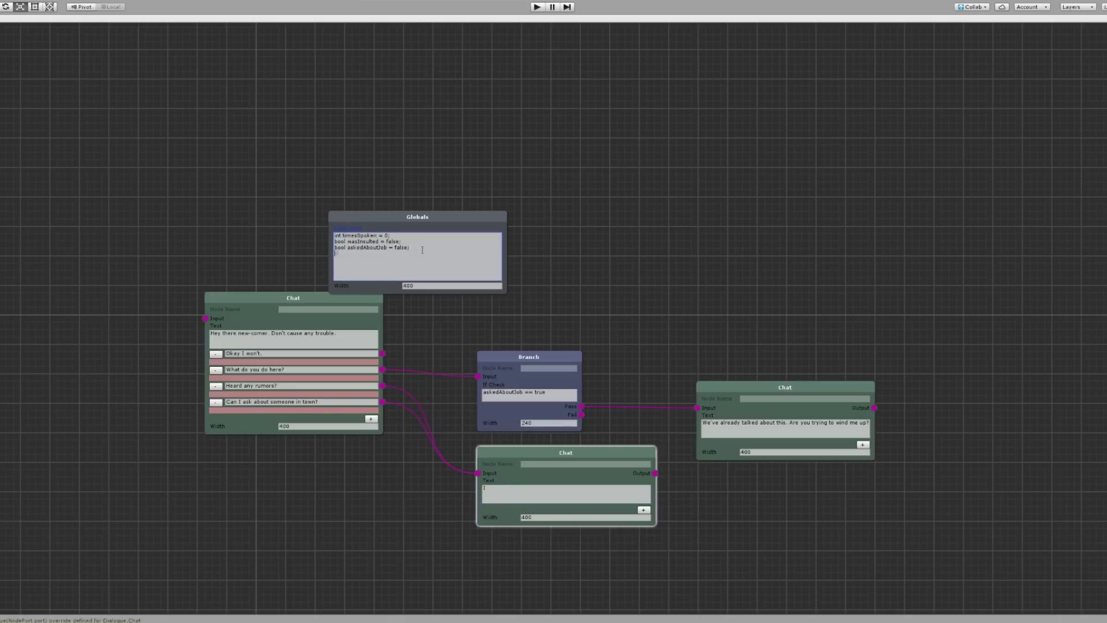
text(bool askedAboutRumors = false; )
text(bool askedAboutPeopleInTown = false;)
Step: Set the rumors answer's condition to "askedAboutRumors == false" and give the someone-in-town answer the matching askedAboutPeopleInTown false check
key(ctrl+c)
mouse_move(347, 253)
mouse_down()
mouse_move(392, 253)
mouse_move(347, 260)
mouse_up()
click(231, 394)
key(ctrl+v)
text(== false)
key(ctrl+c)
click(231, 410)
key(ctrl+v)
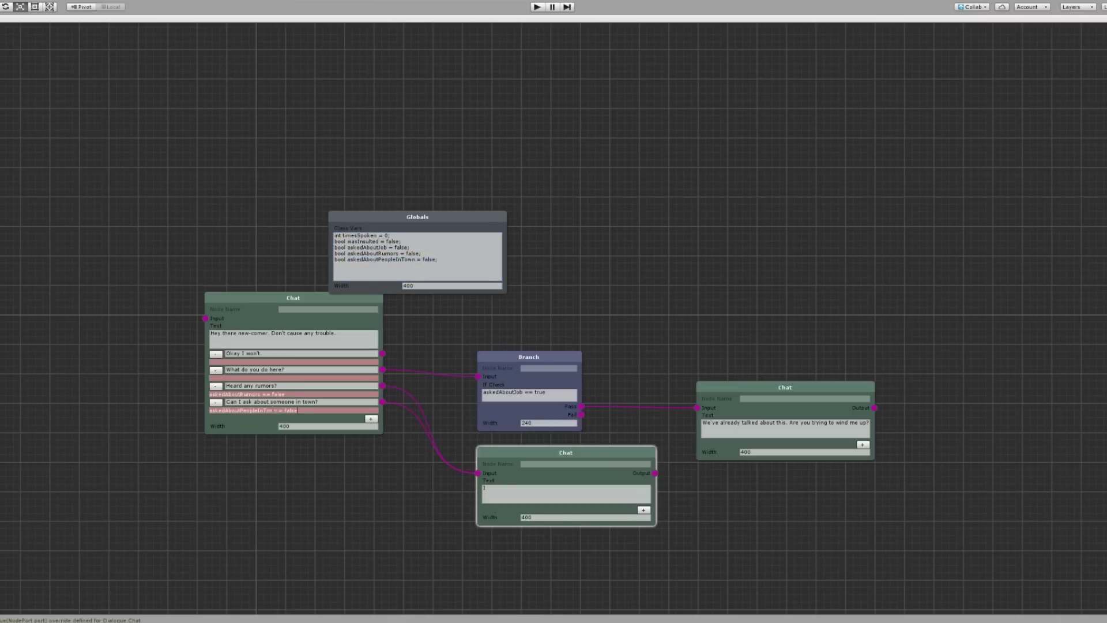
Step: Declare "bool askedAboutJobTwice = false;" in Globals and set the "What do you do here?" answer's condition to "askedAboutJobTwice == false"
click(416, 247)
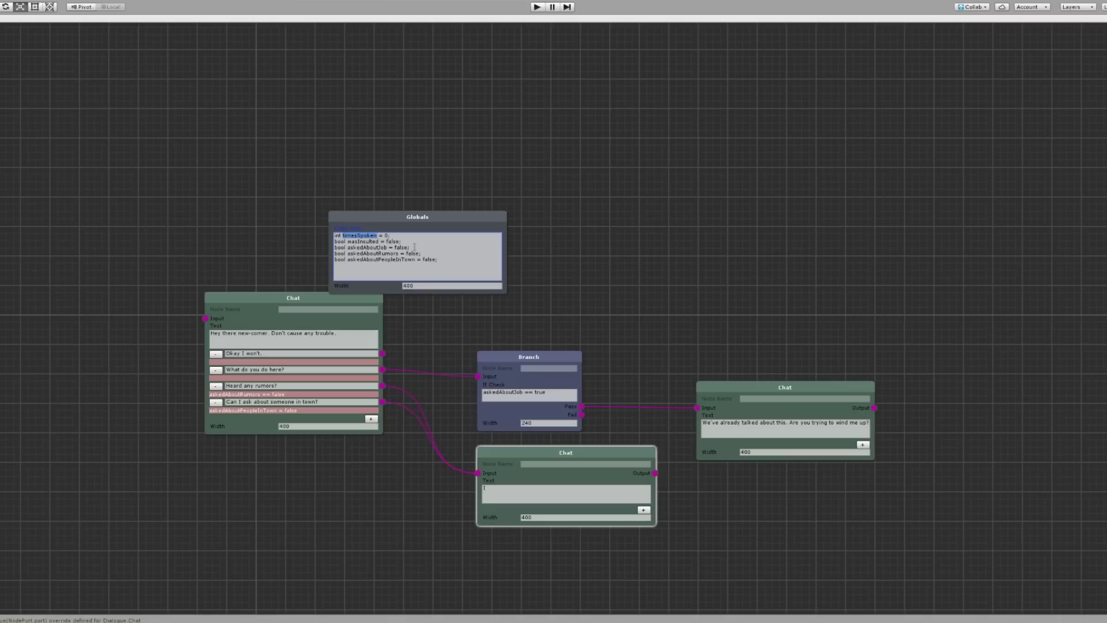
key(Return)
text(bool askedAboutJobTwice = false;)
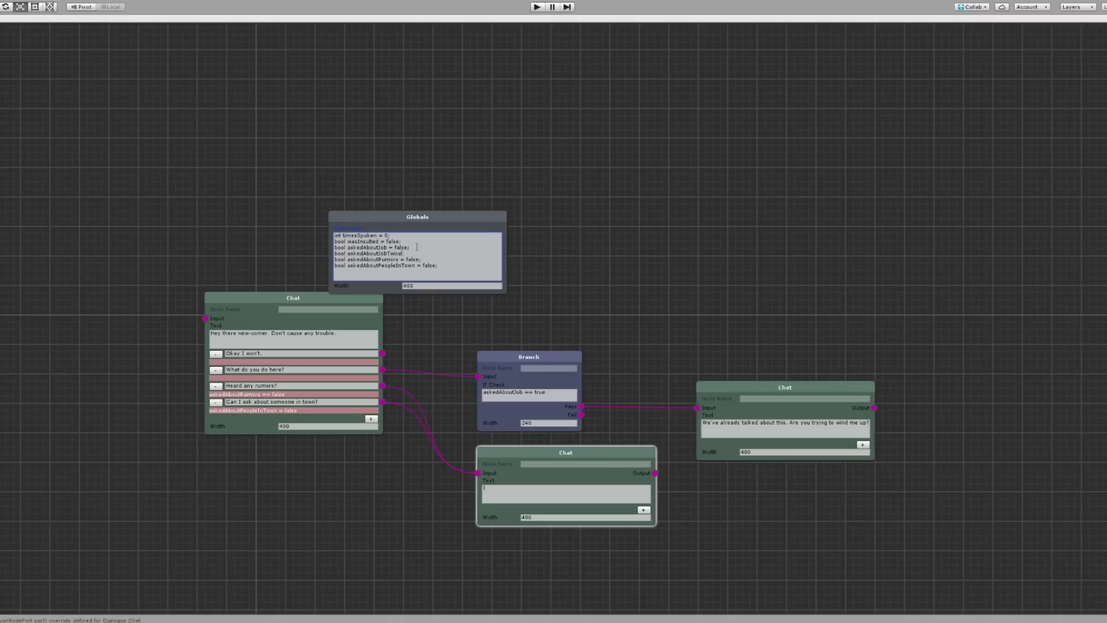
drag(347, 253, 401, 253)
key(ctrl+c)
click(309, 378)
key(ctrl+v)
text(= false)
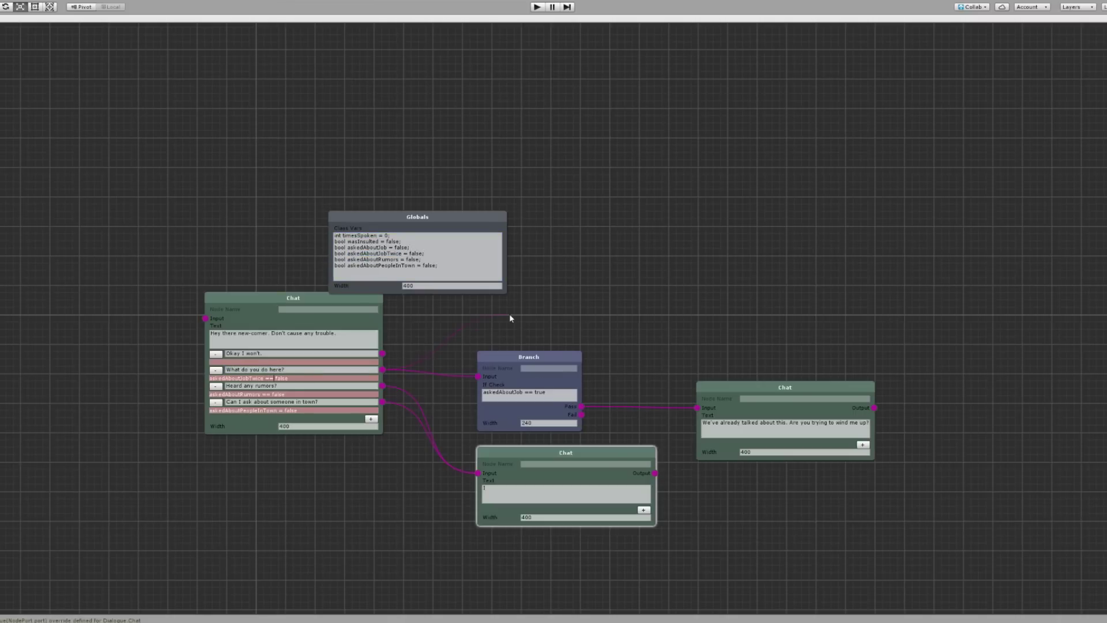
Step: Add an Event node above the Branch with "askedAboutJob = true;" and connect the "What do you do here?" answer to it
drag(510, 318, 509, 315)
click(613, 349)
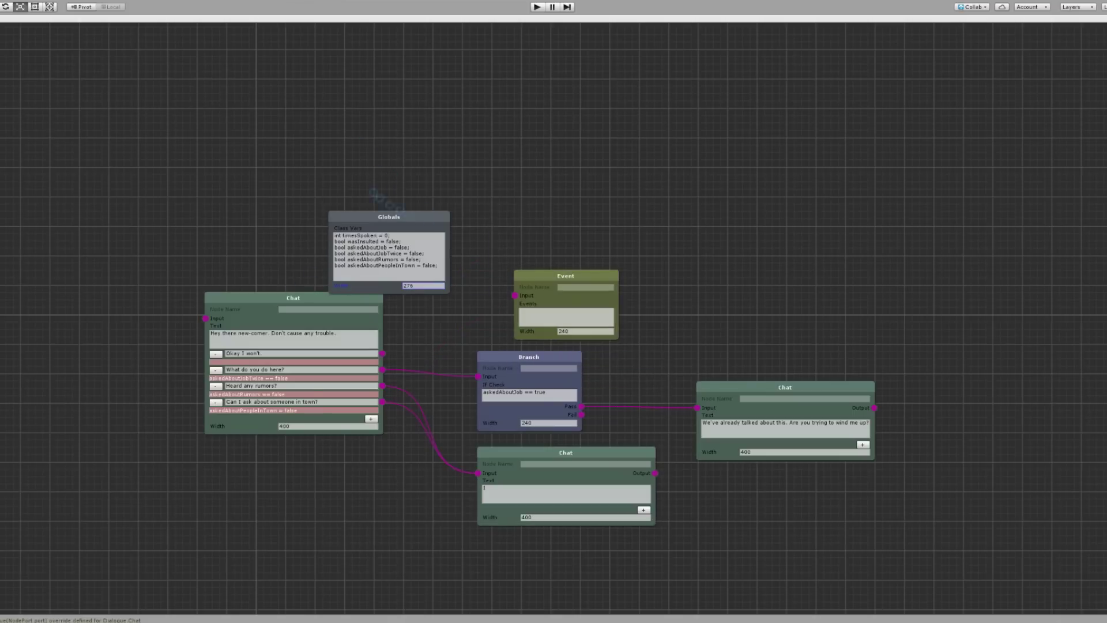
drag(548, 312, 499, 306)
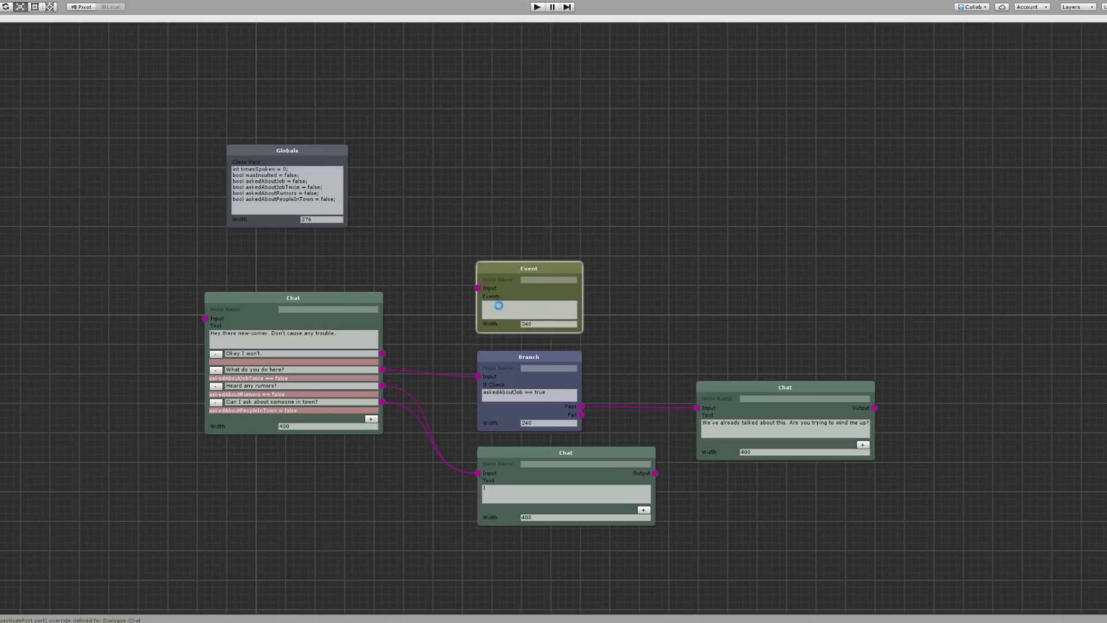
click(499, 305)
text(askedAboutJob = true;)
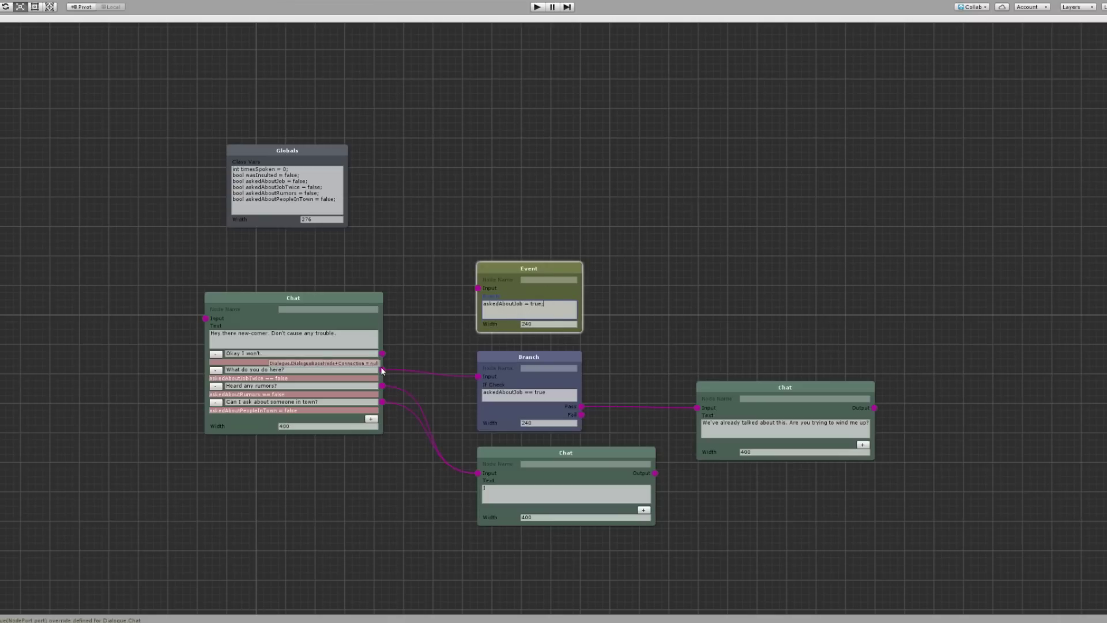
drag(382, 371, 478, 288)
Step: Add an Event node linked to the Branch with "askedAboutJobTwice = true;" and move the "We've already talked" Chat node closer beneath it
right_click(684, 312)
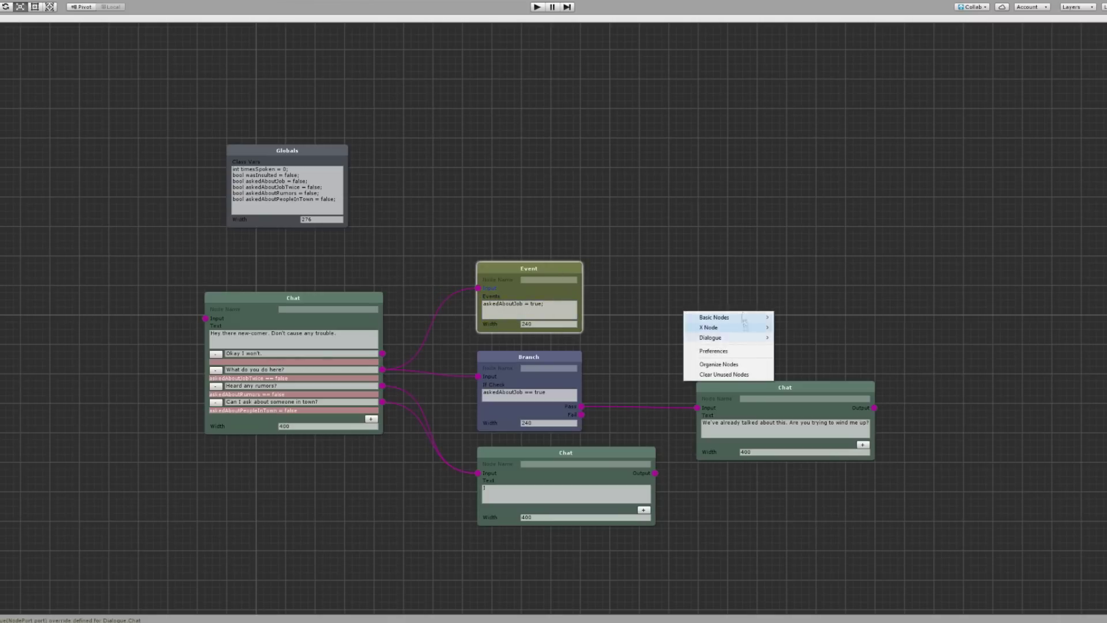
mouse_move(710, 338)
click(802, 375)
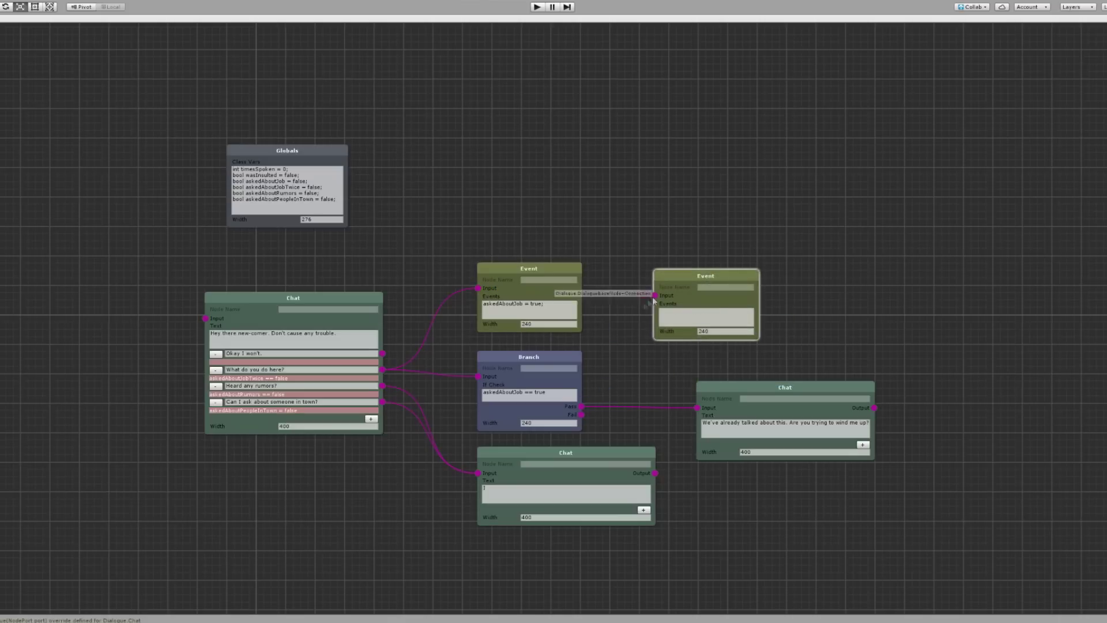
click(673, 312)
text(askedAbo7ut)
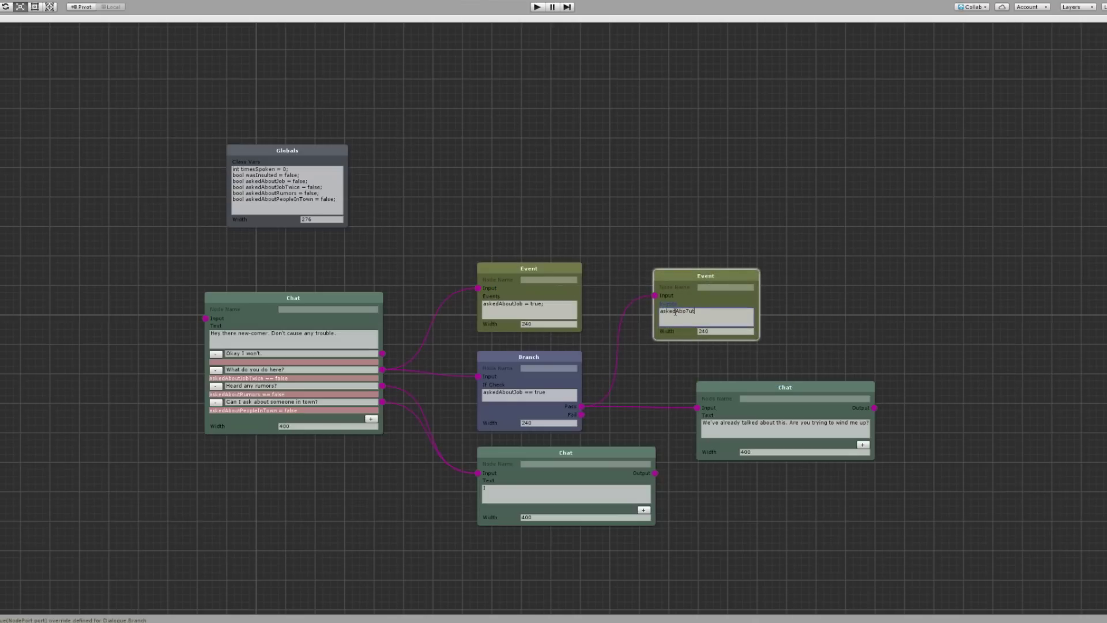
key(BackSpace)
key(BackSpace)
key(BackSpace)
text(utJobTwice = true;)
drag(777, 390, 808, 367)
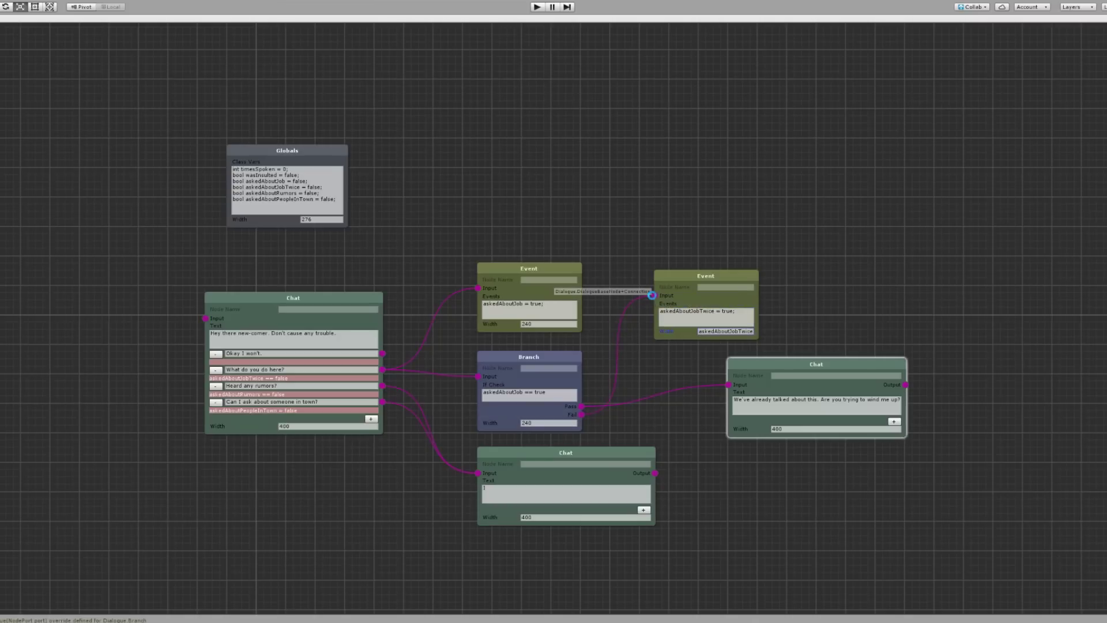
Step: Set the lower Chat node's text to "I'm here to watch and protect. Not Gossip." and add the answer "Sorry, didn't mean to insult you."
click(671, 451)
text(I'm here to watch and proe)
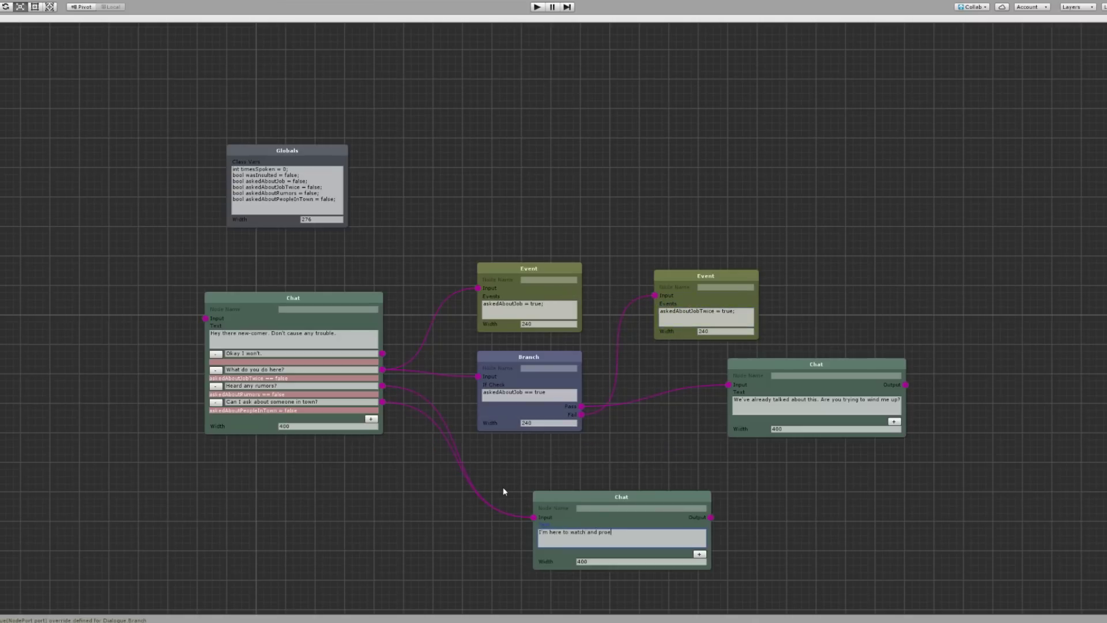
key(BackSpace)
text(tect. Not Gossip.)
click(629, 502)
click(607, 501)
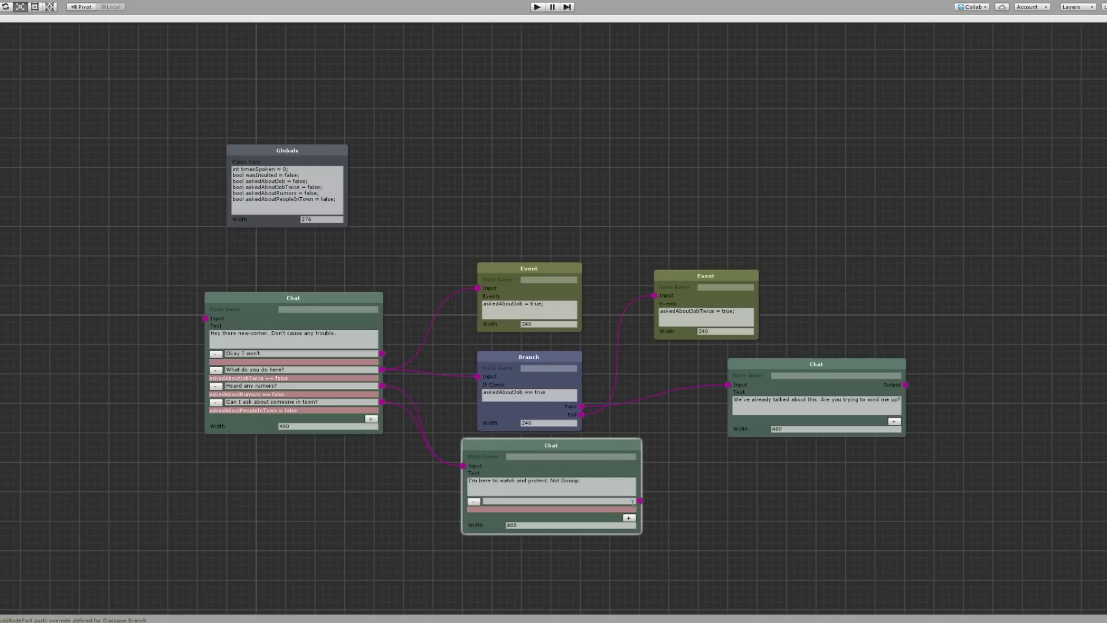
text(Sorry, didn't mean to insult you.)
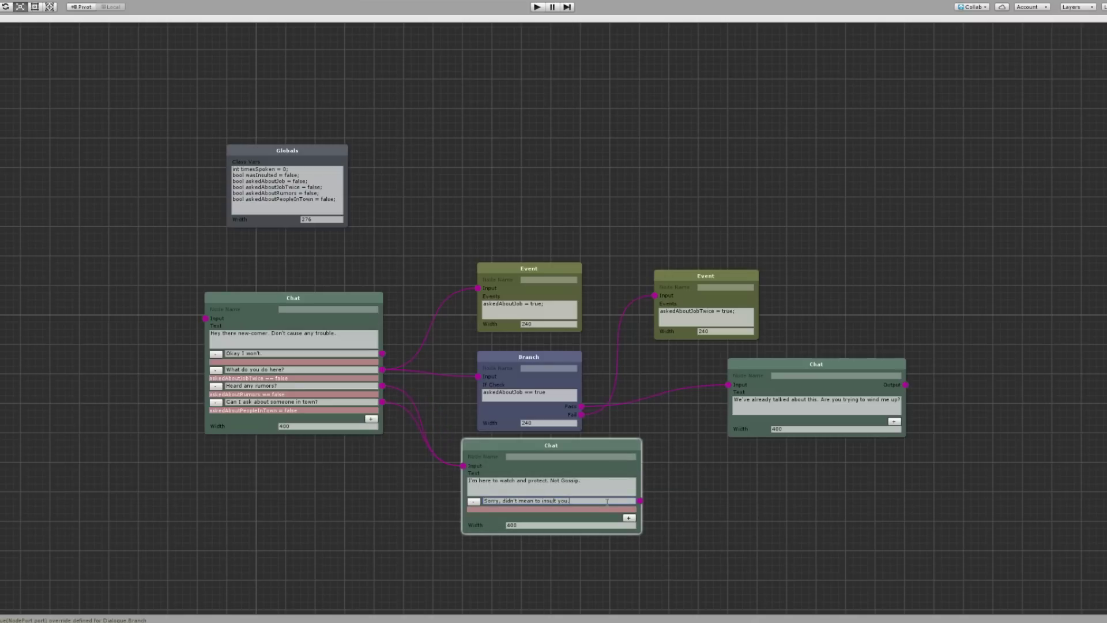
Step: Add a second answer to the lower Chat node and start its condition with "listener.character"
click(629, 517)
click(546, 517)
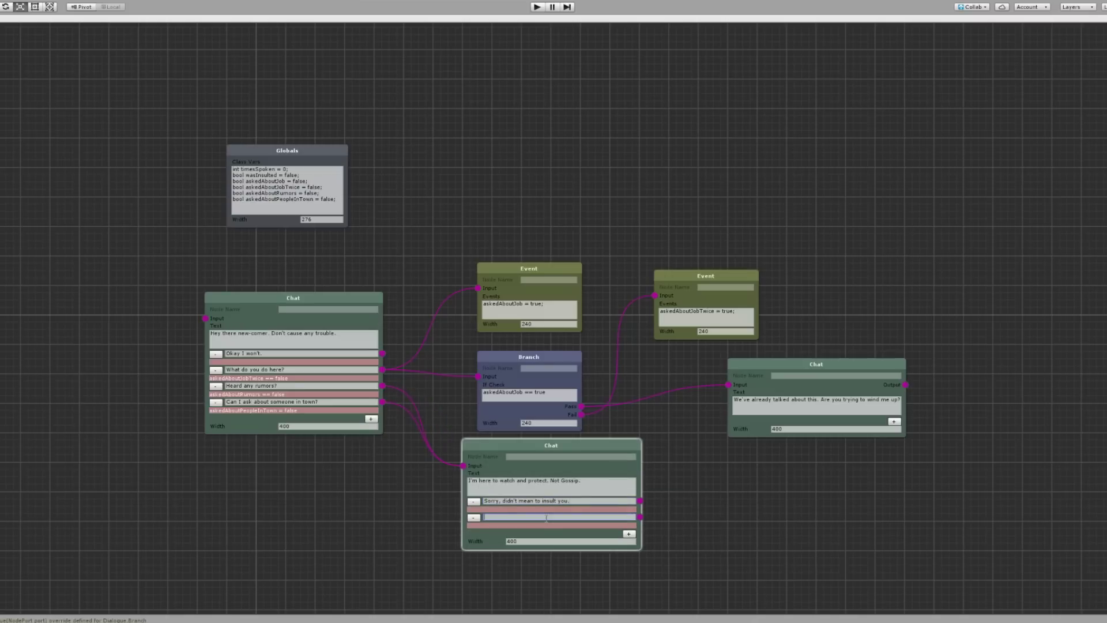
text(listener.character.C)
Step: Switch to Visual Studio, look up the Character class from DialogueCharacter.cs, and return to the Unity dialogue graph
key(alt+Tab)
key(ctrl+Tab)
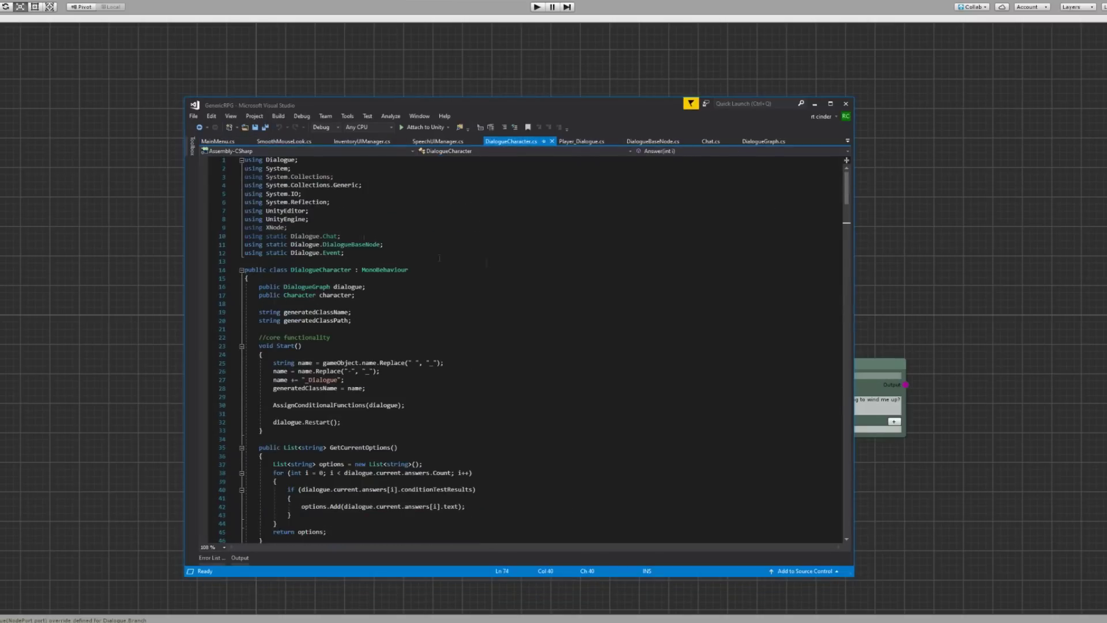
key(F12)
click(278, 321)
key(alt+Tab)
Step: Complete the second answer's listener.character condition and set its text to "Surely, I was only asking."
text(.C)
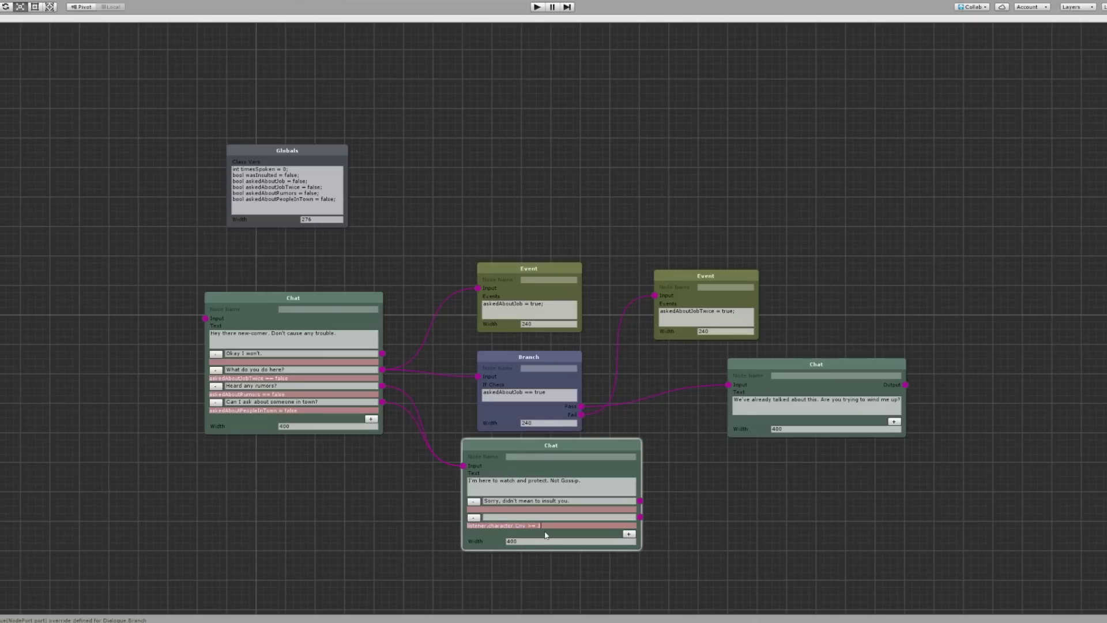
click(545, 516)
text(Surely, I was only asking.)
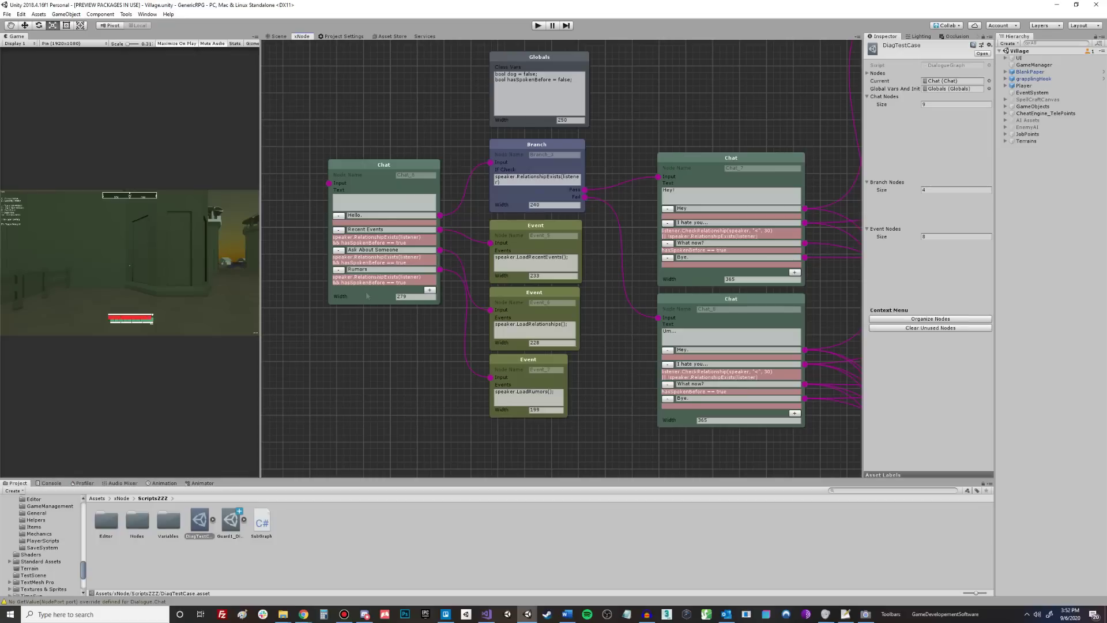
click(333, 237)
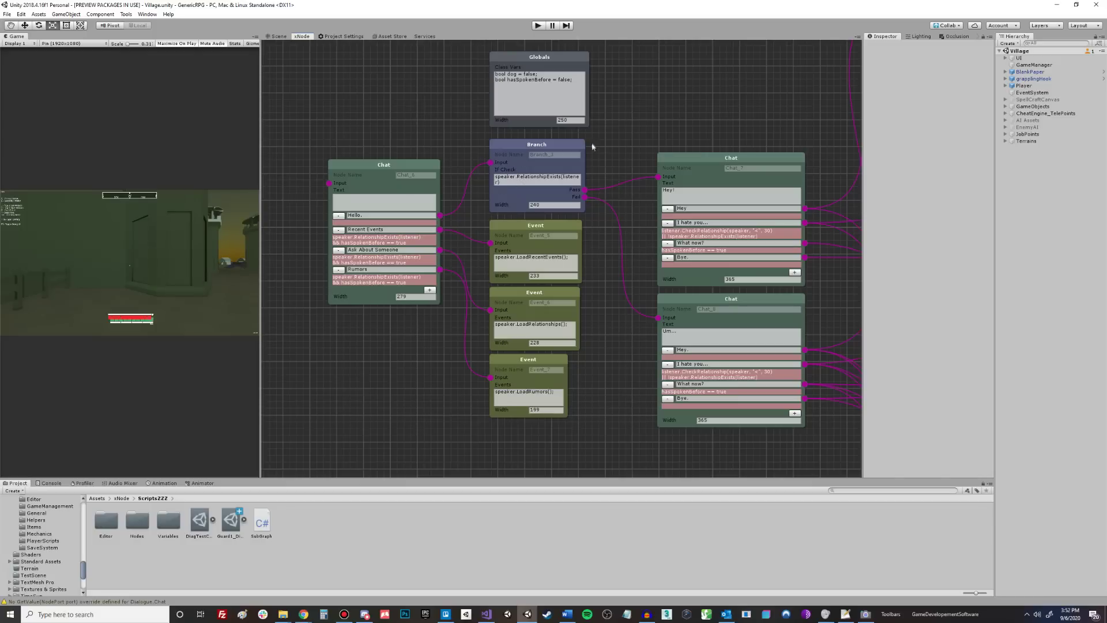
click(519, 255)
click(480, 254)
scroll(691, 236, down, 3)
middle_drag(641, 252, 479, 281)
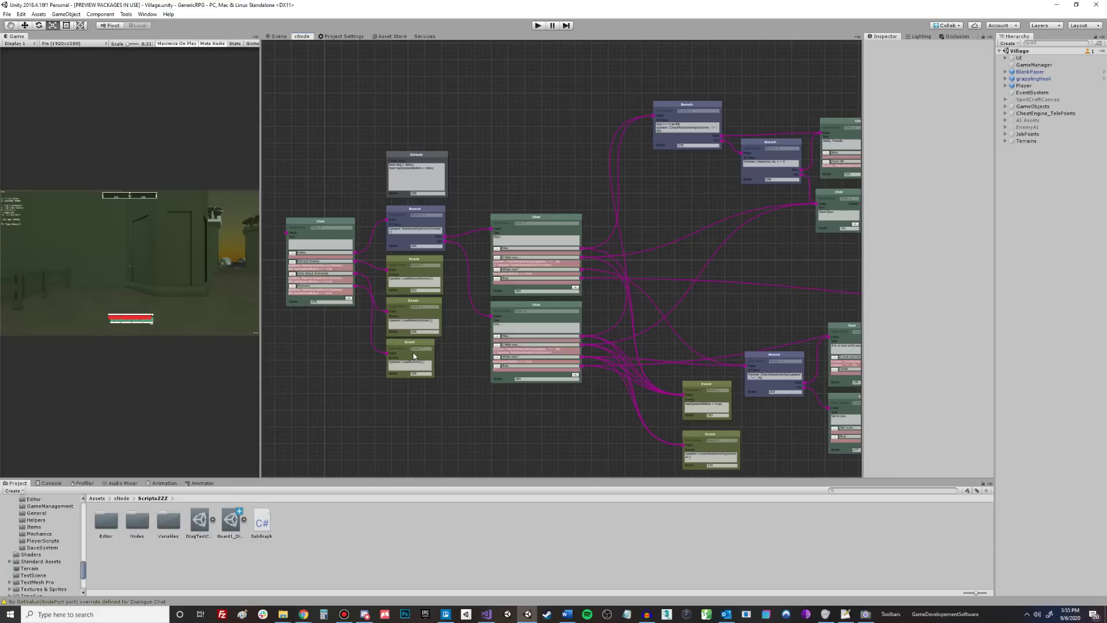
Step: Switch to Visual Studio, open Player_Dialogue.cs, and examine the speaker/listener declaration and the global bool variables
click(486, 613)
scroll(346, 392, down, 5)
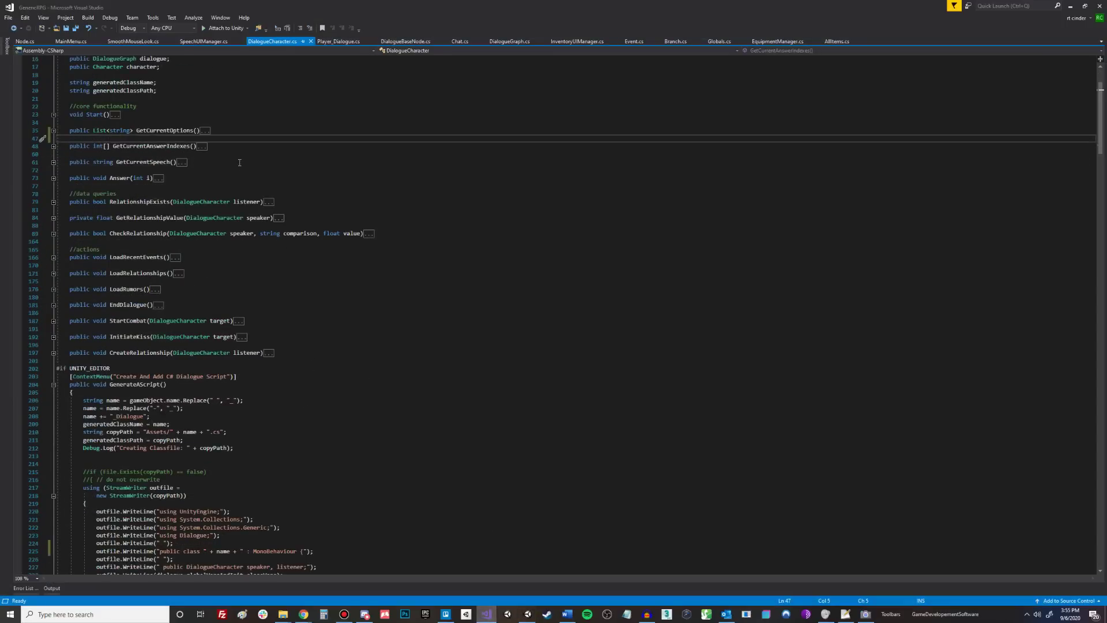
click(332, 43)
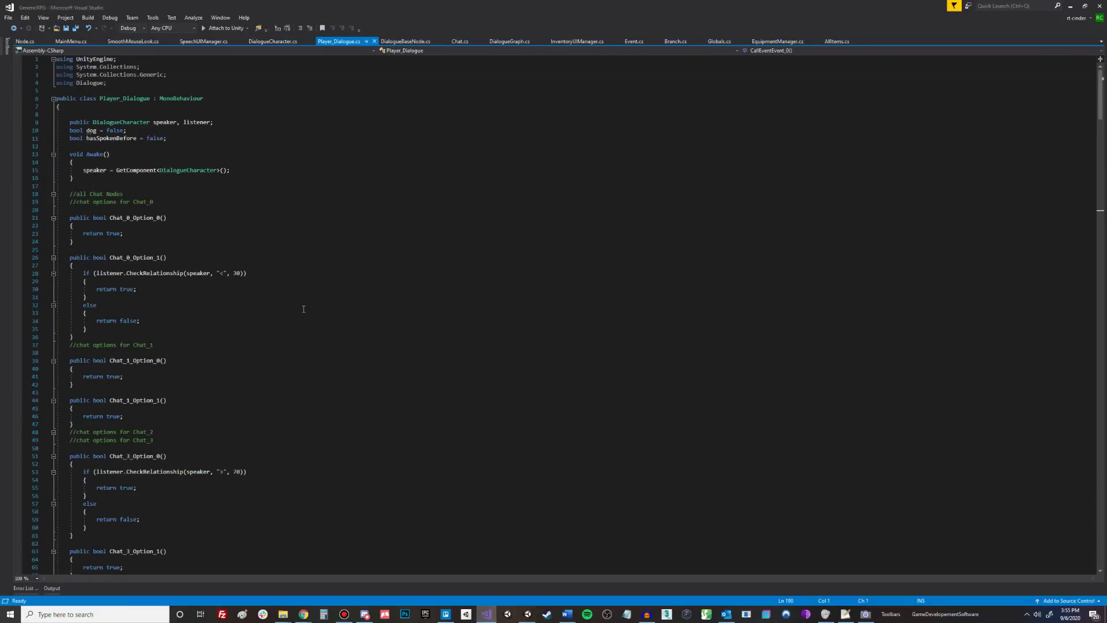
scroll(303, 308, down, 2)
scroll(303, 309, up, 2)
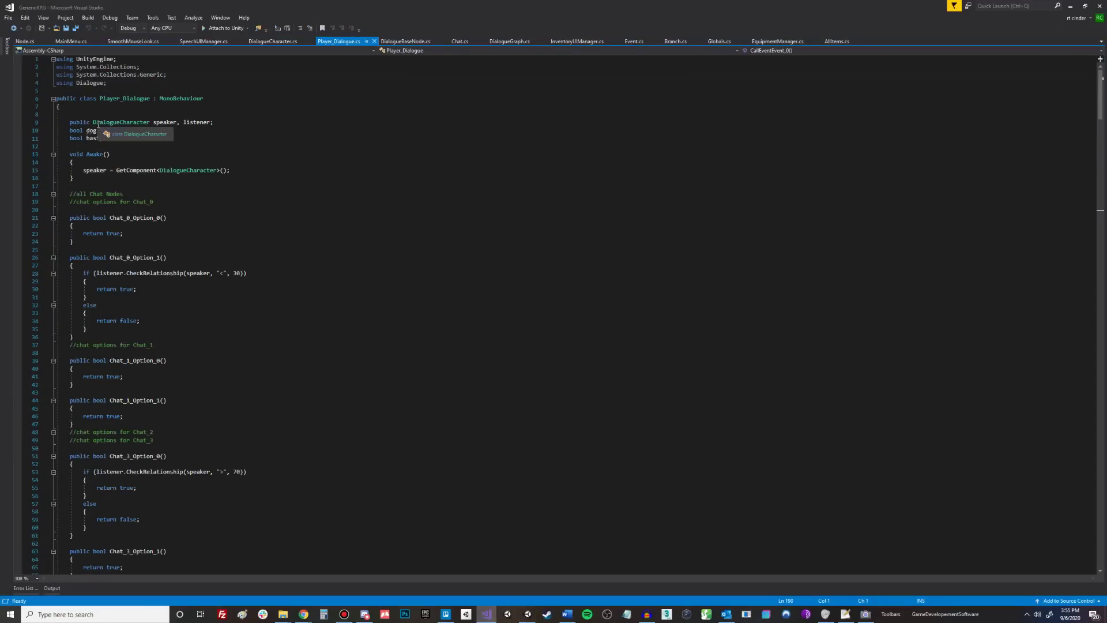
click(169, 139)
drag(168, 138, 30, 133)
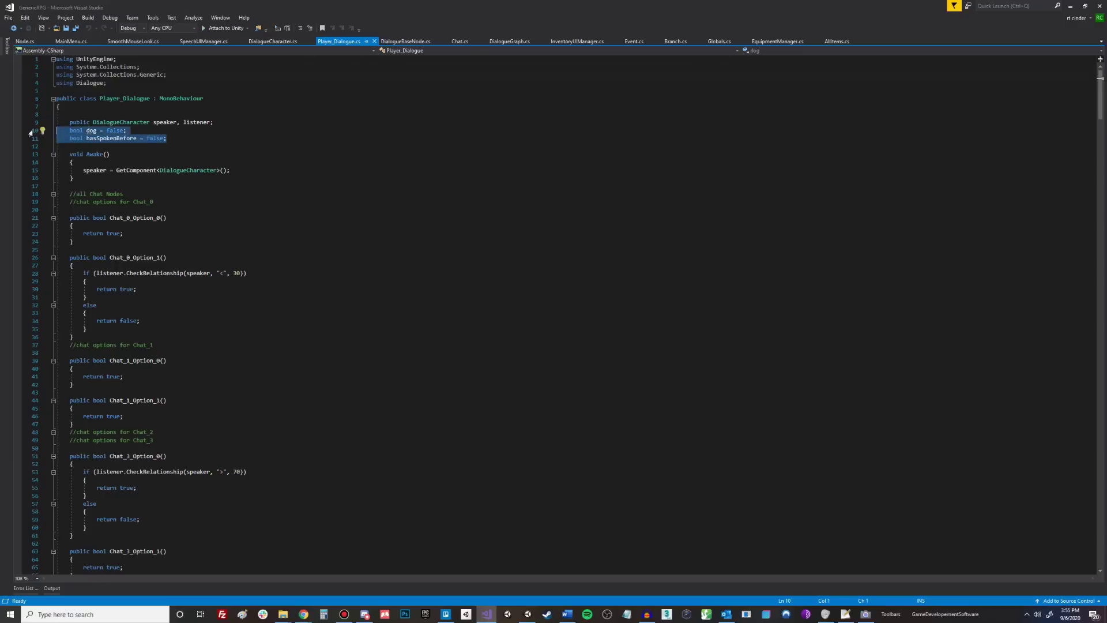
triple_click(160, 123)
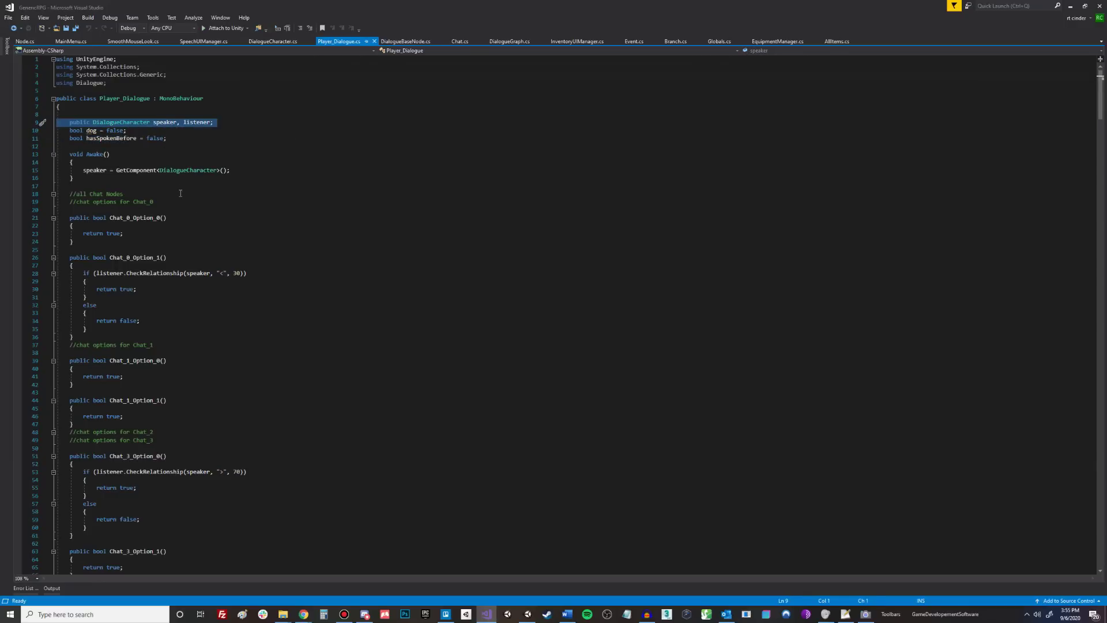
Step: Examine the generated chat option methods in Player_Dialogue.cs, starting with Chat_0_Option_0 and Chat_0_Option_1
scroll(214, 279, down, 1)
drag(109, 226, 57, 193)
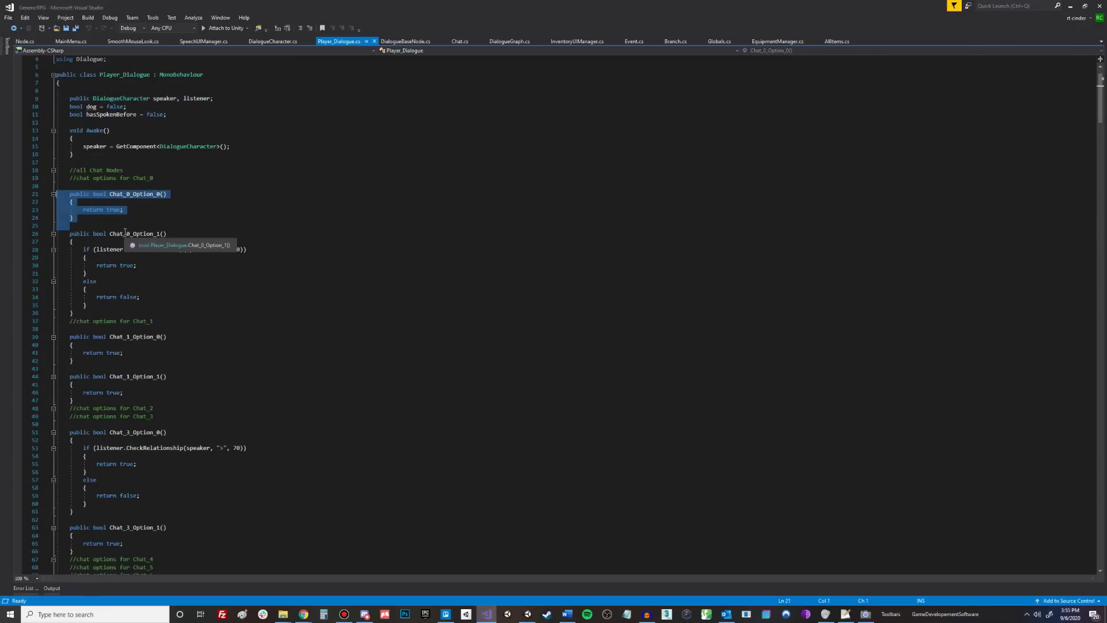
drag(92, 312, 56, 233)
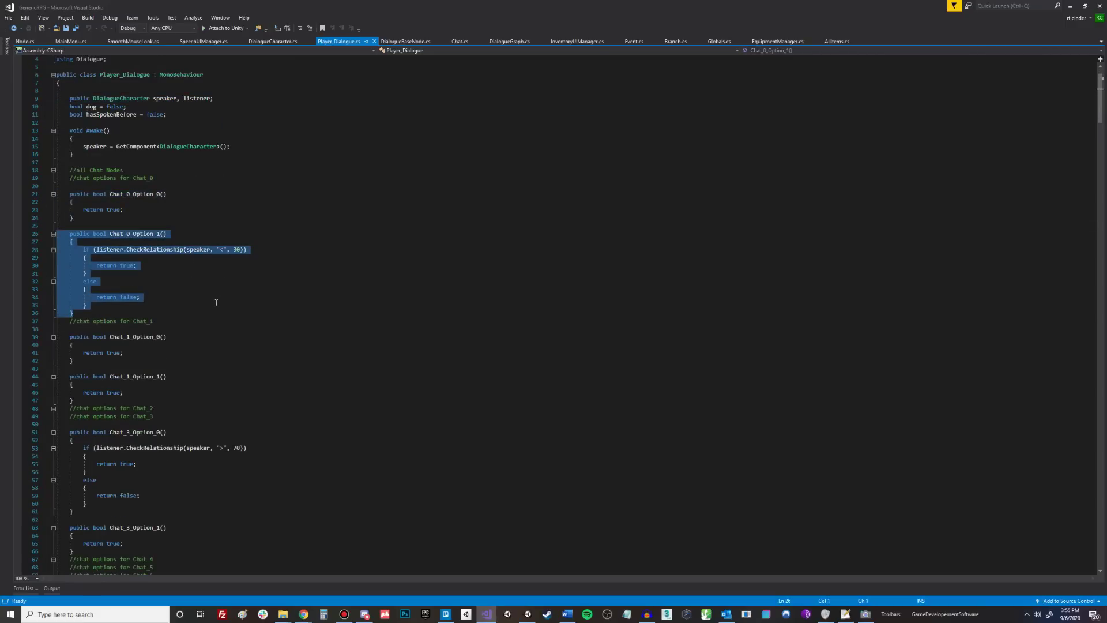
scroll(241, 402, down, 15)
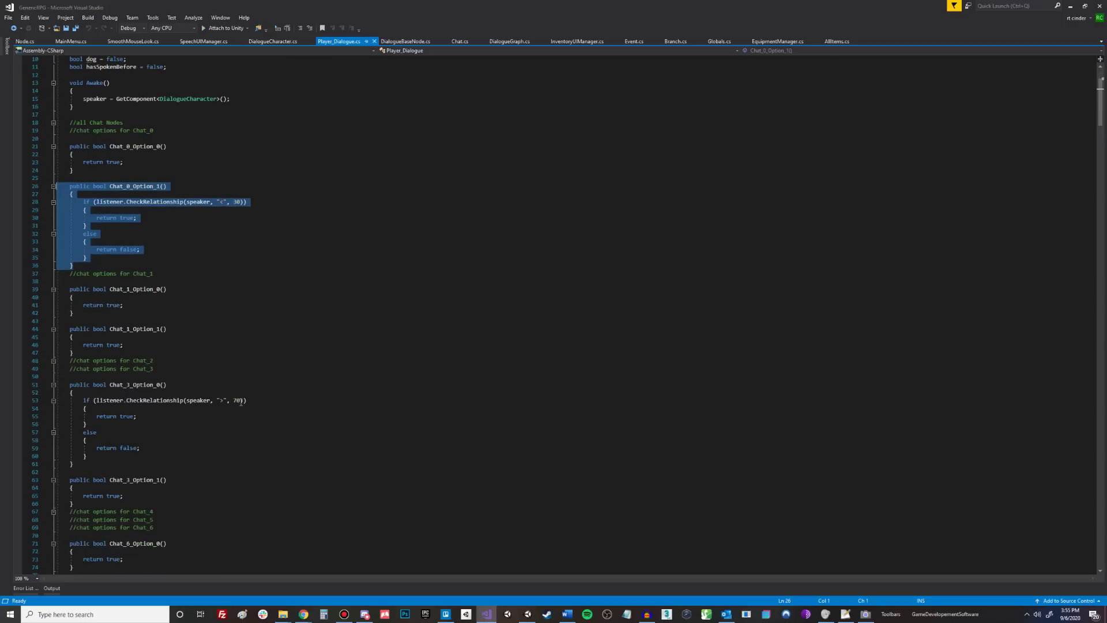
scroll(241, 402, down, 20)
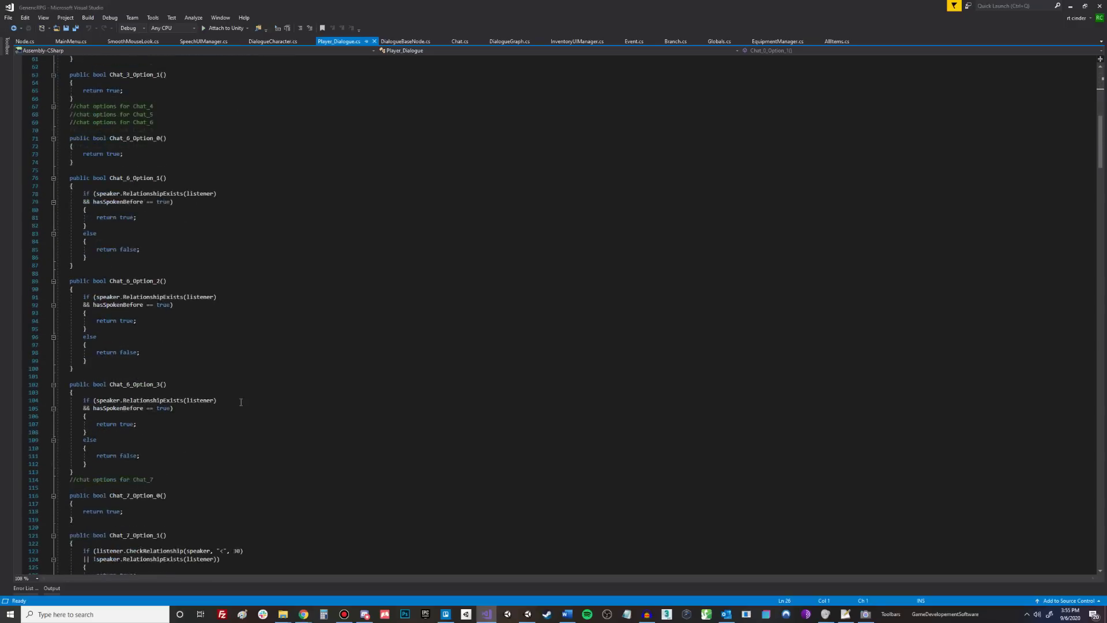
scroll(241, 402, down, 13)
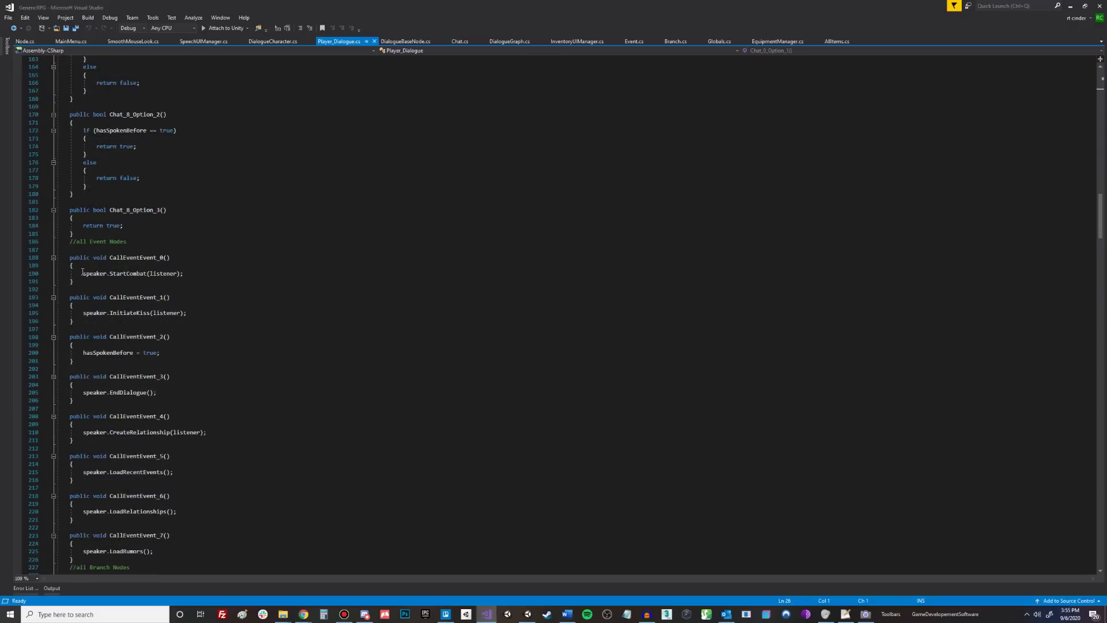
Step: Examine the generated event methods and the ResolveBranch methods in Player_Dialogue.cs
drag(82, 274, 214, 278)
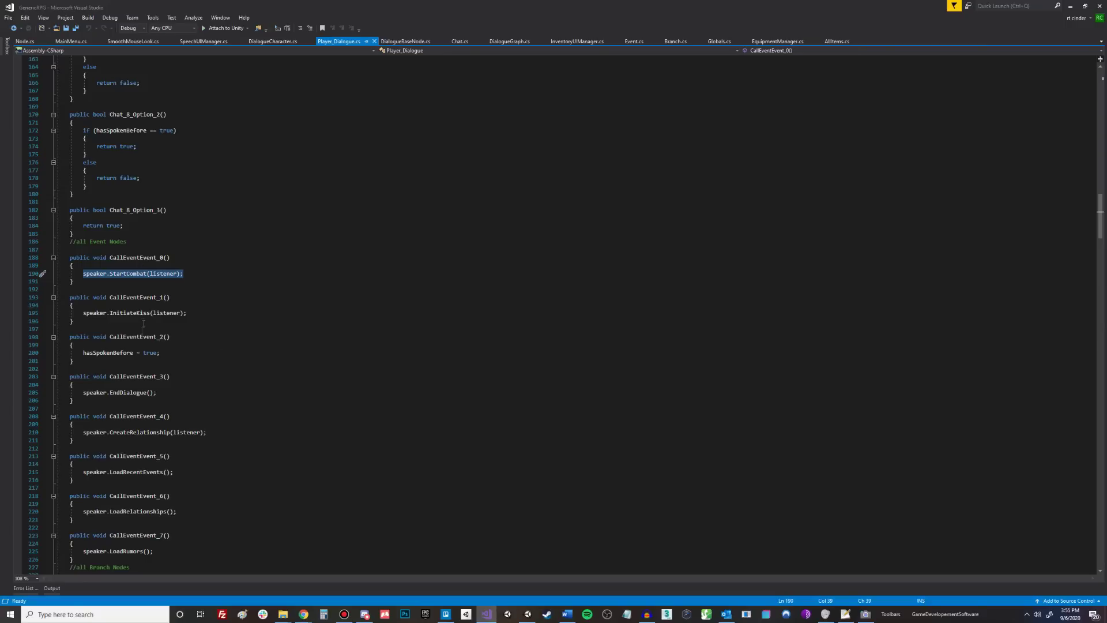
scroll(142, 370, down, 10)
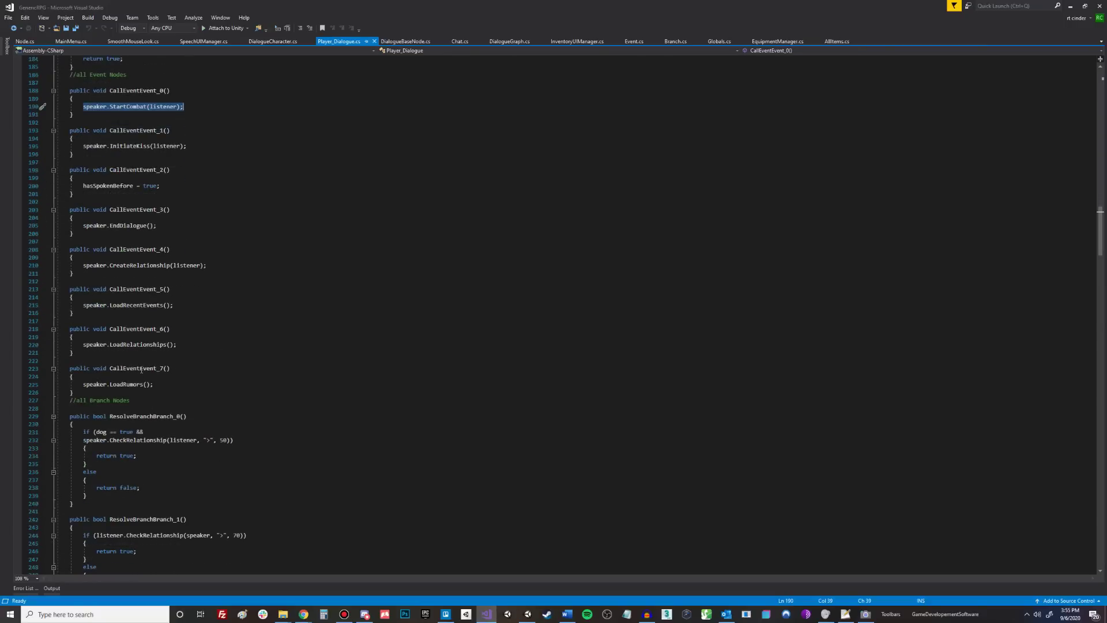
scroll(141, 370, down, 2)
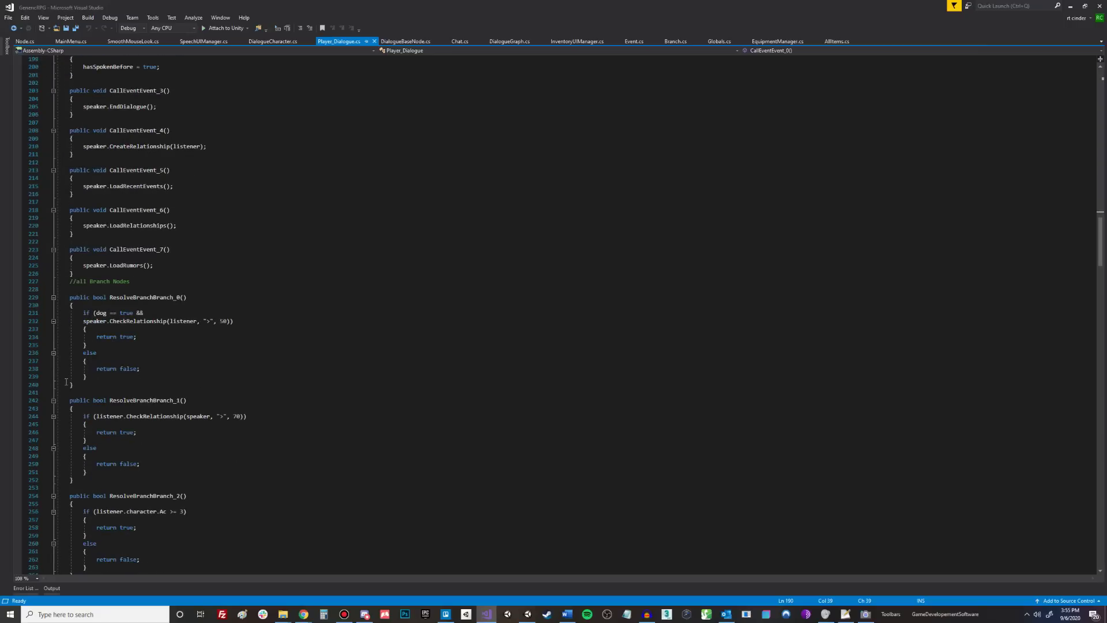
drag(74, 385, 25, 297)
click(115, 361)
scroll(202, 421, down, 4)
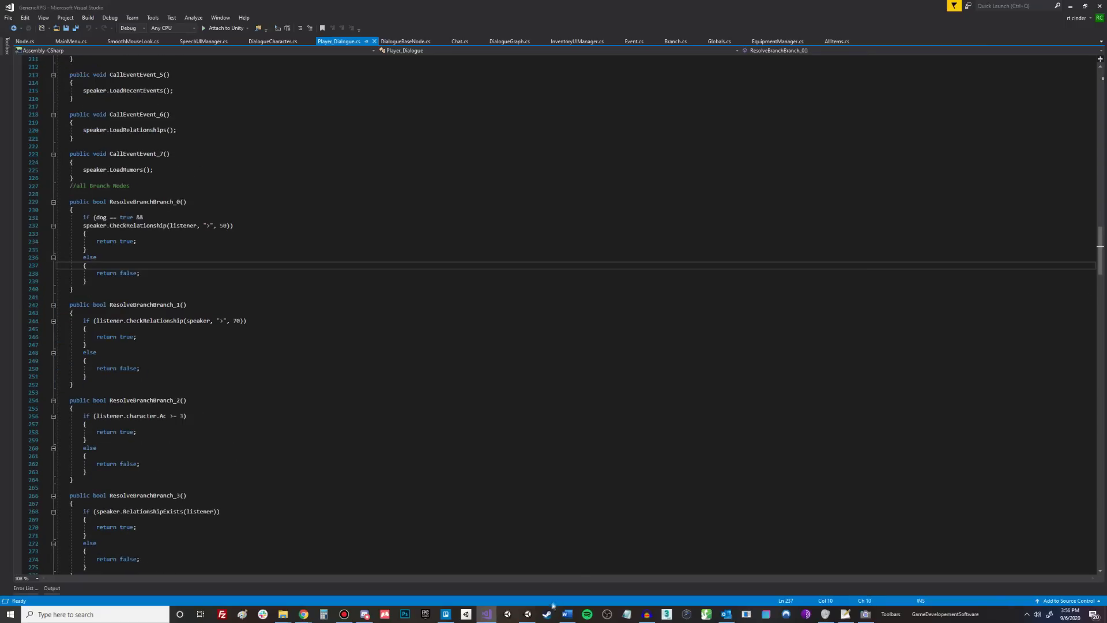
Step: Return to Unity and open the Guard1_Dialogue graph asset in the node editor
click(523, 615)
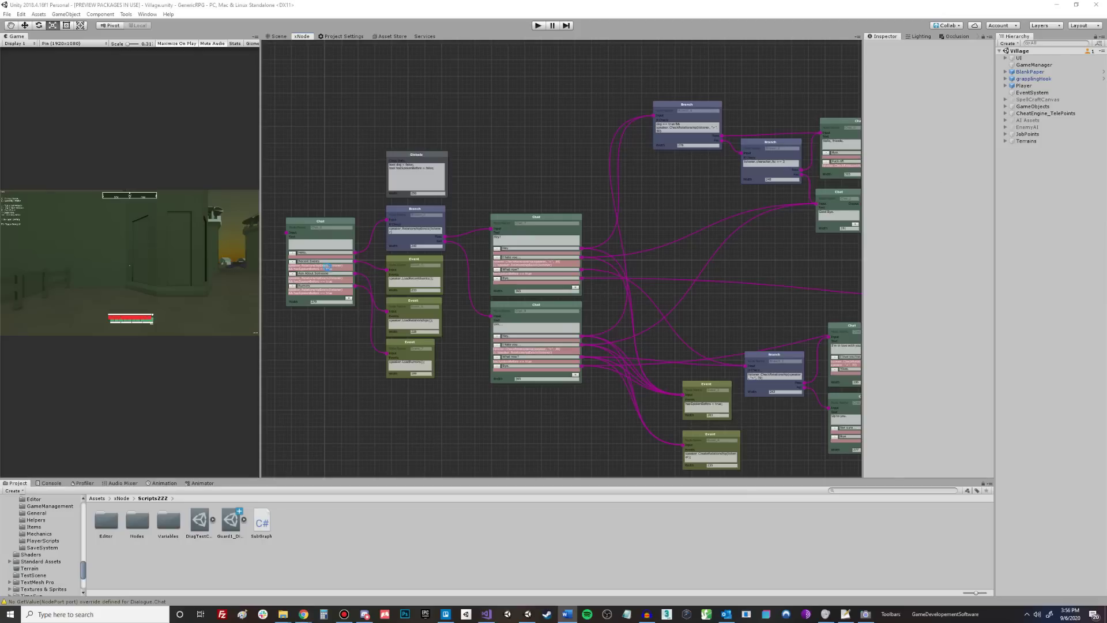
click(435, 282)
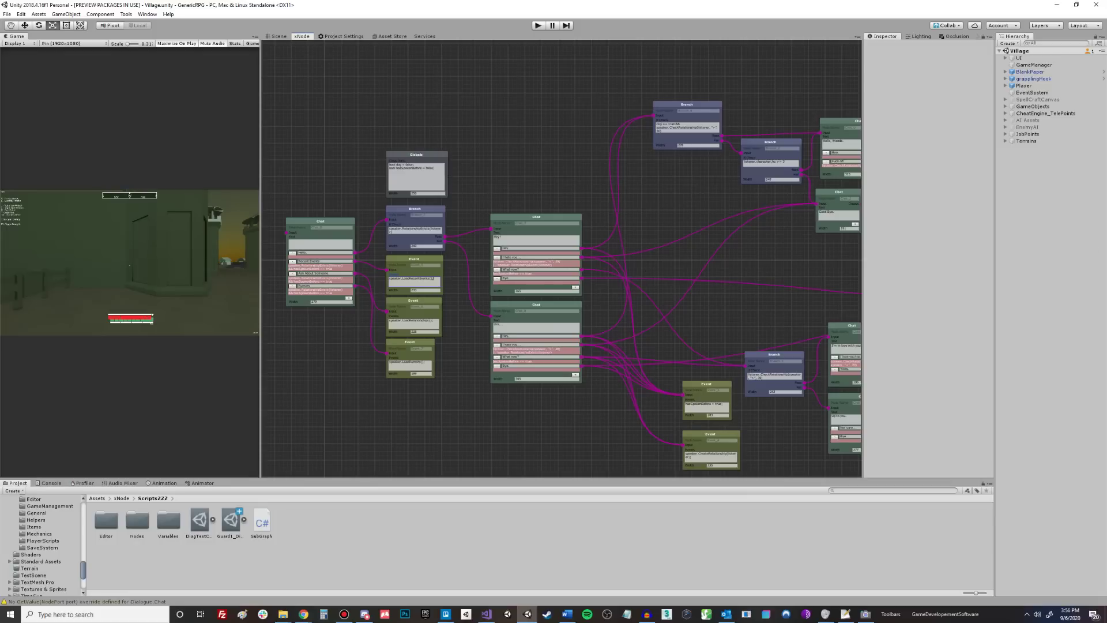
right_click(290, 532)
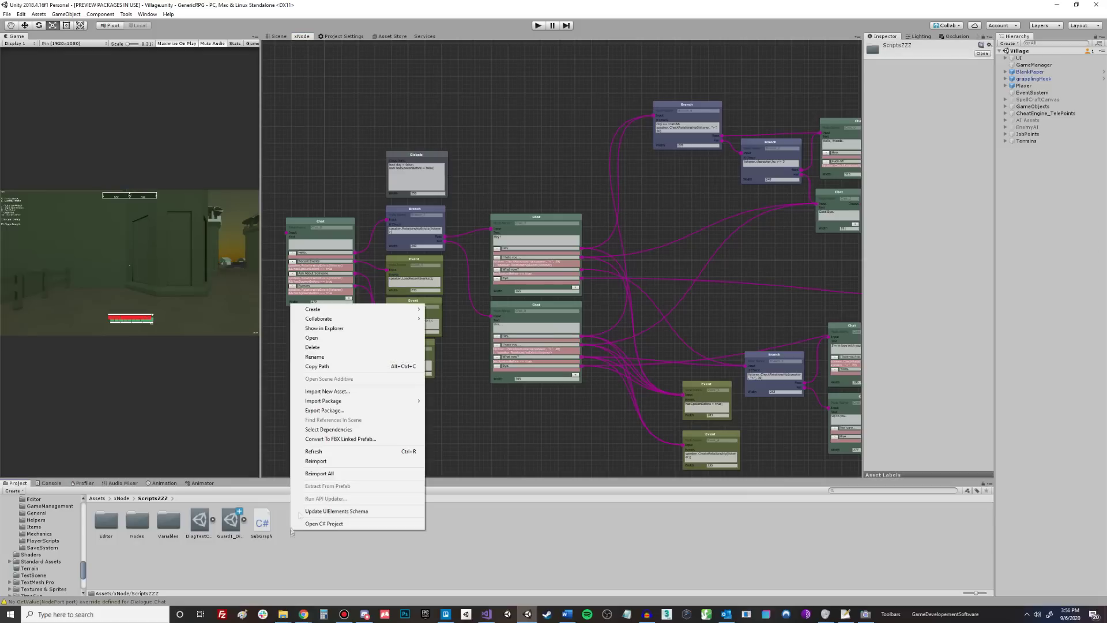
click(230, 522)
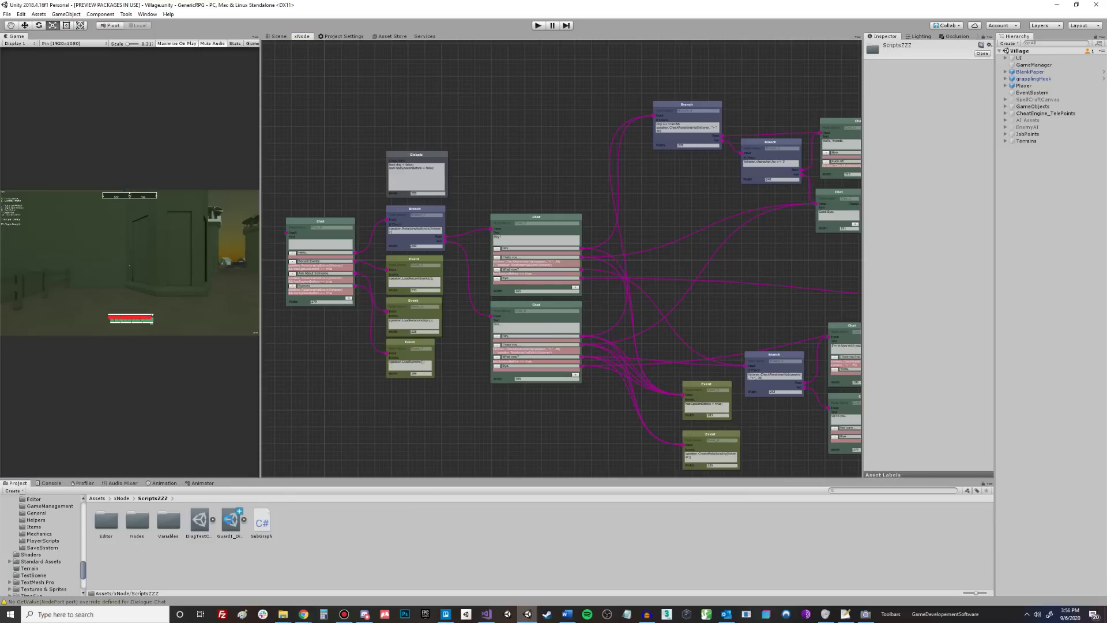
double_click(229, 522)
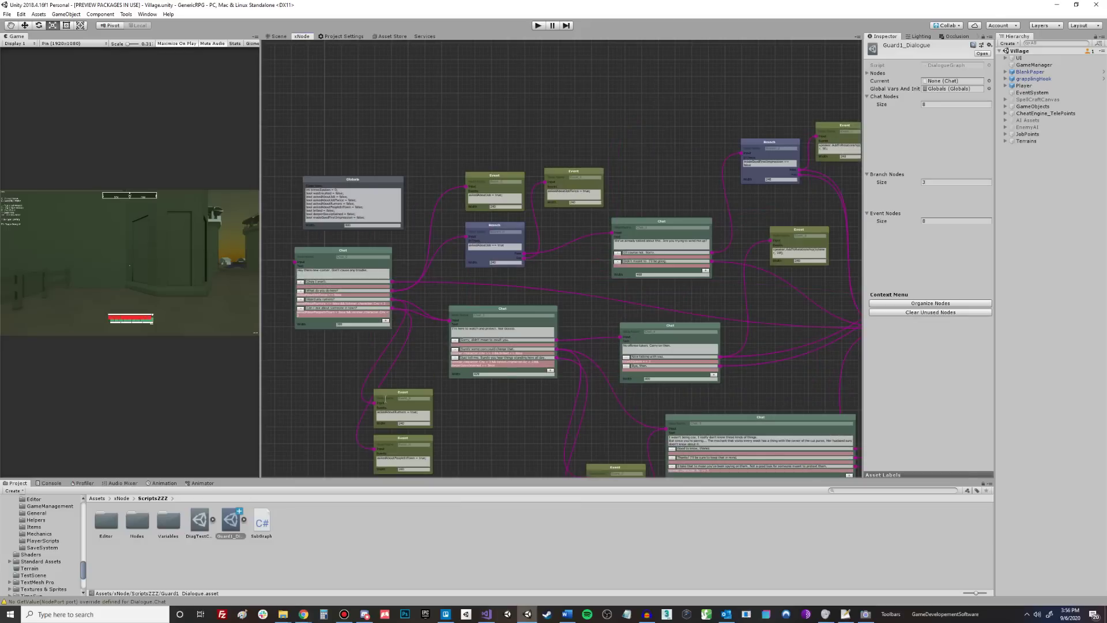
middle_drag(452, 428, 432, 344)
scroll(424, 262, up, 3)
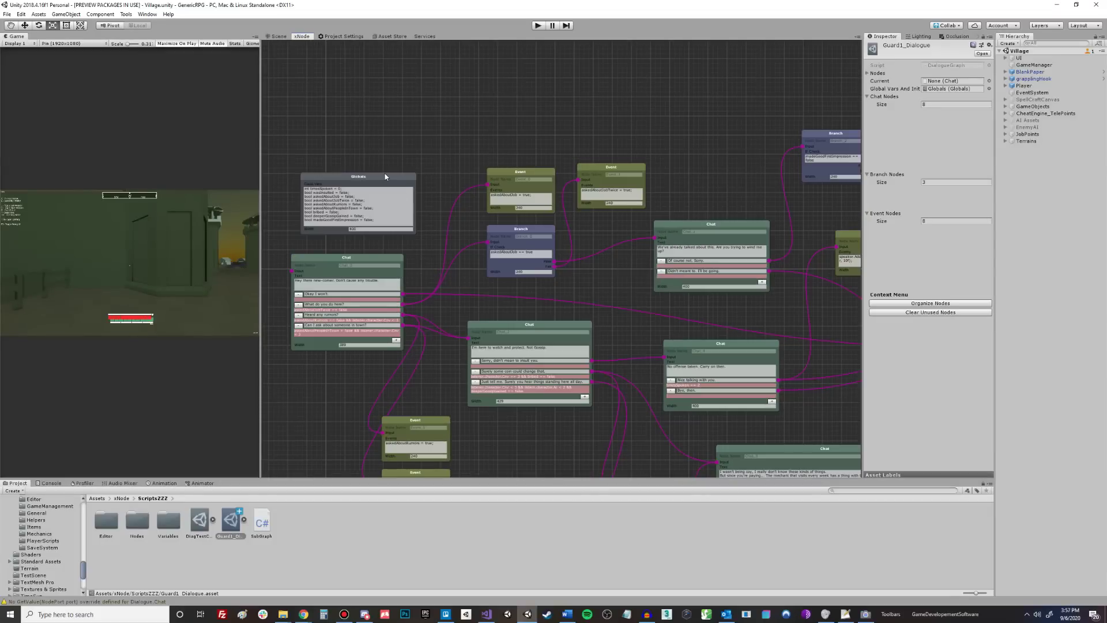
Step: Place the Globals node directly above the first Chat node and shift the two closing Chat nodes and the EndDialogue Event node further right
drag(385, 176, 375, 186)
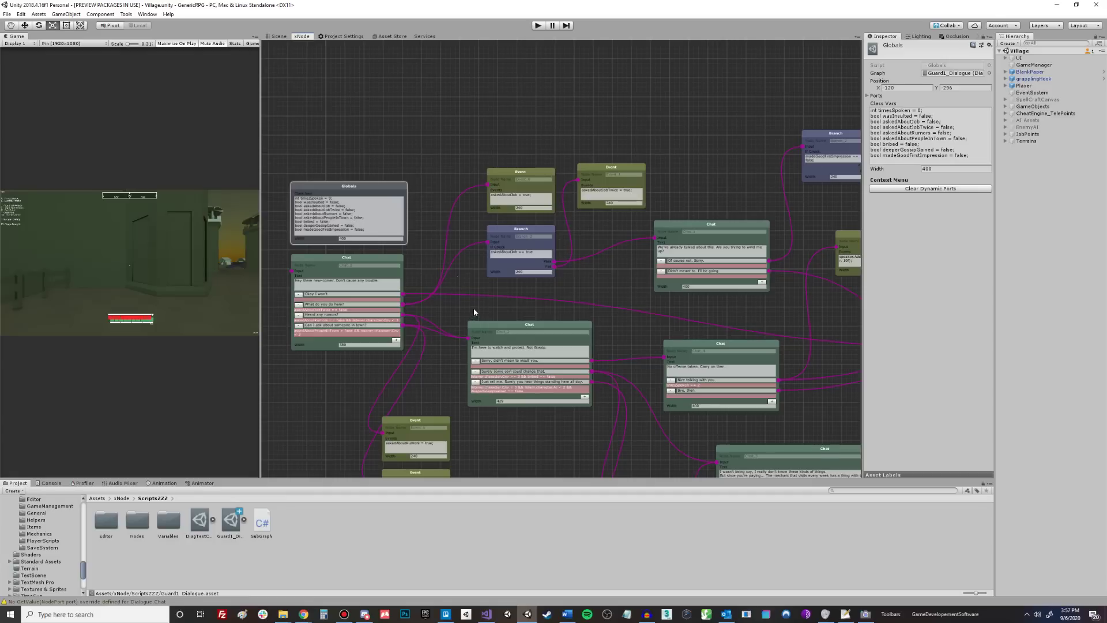
middle_drag(472, 311, 330, 266)
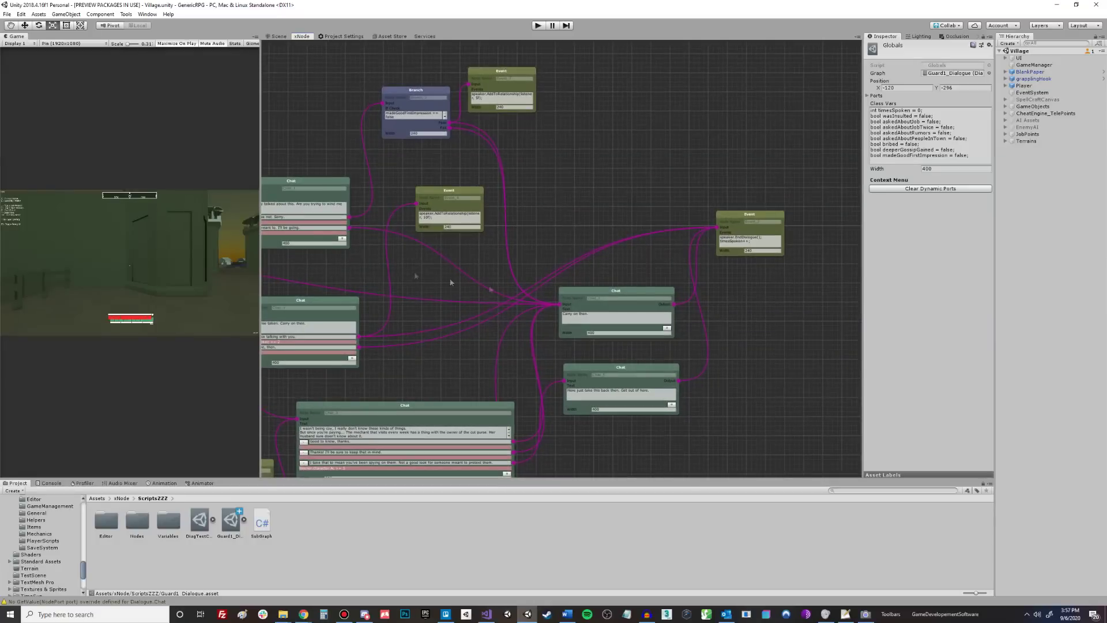
drag(606, 169, 822, 437)
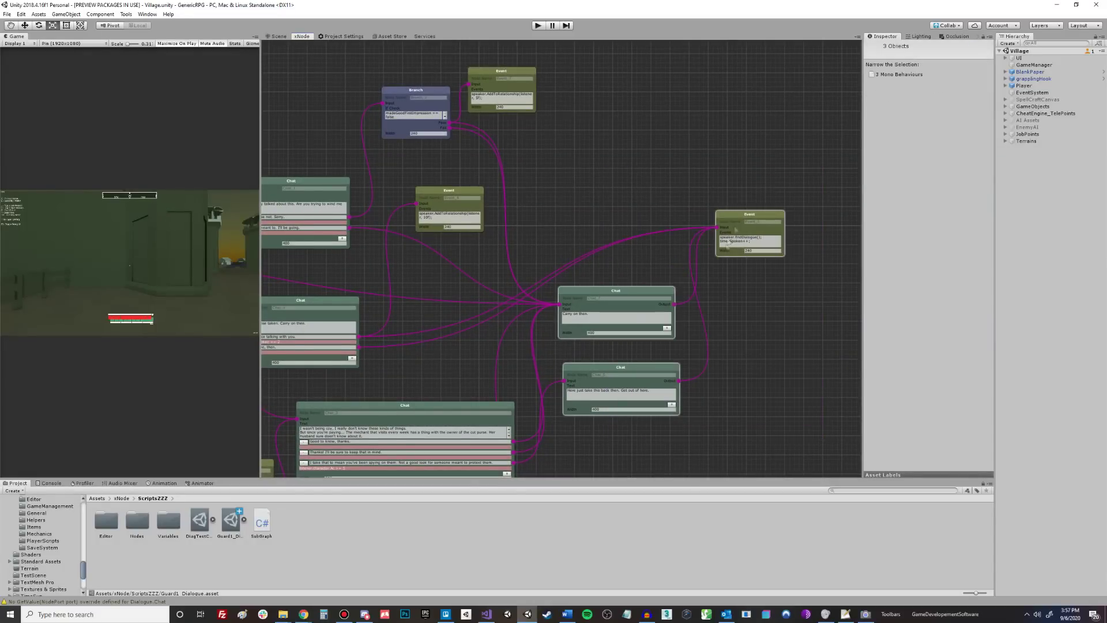
scroll(702, 256, down, 1)
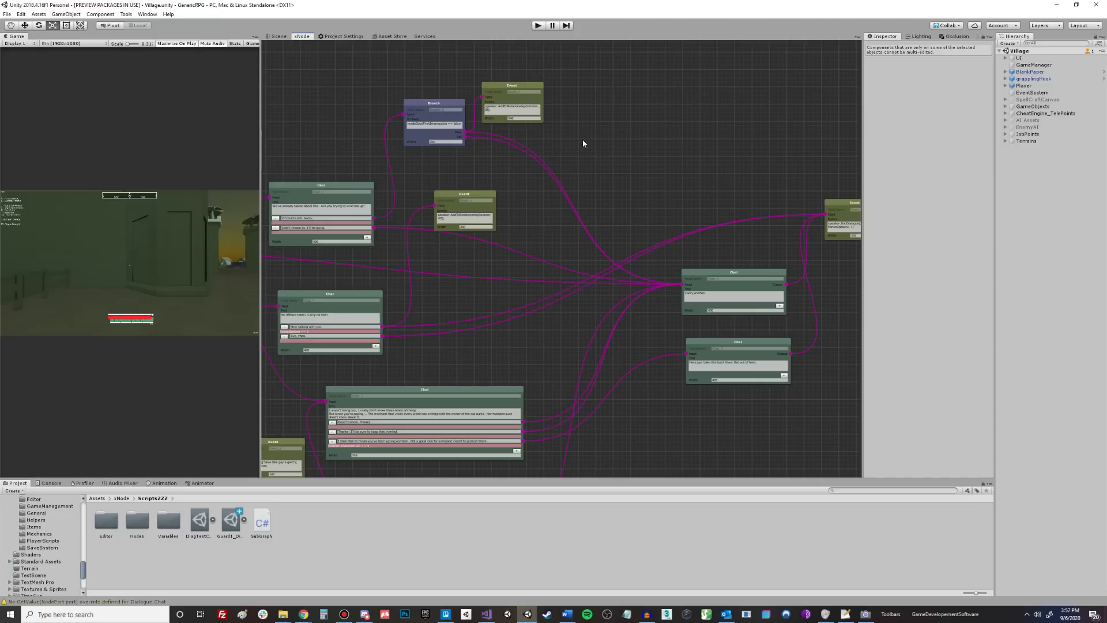
Step: Add a Branch node in the free space before the closing Chat nodes and set its If Check to "timesSpoken > 5"
right_click(583, 143)
mouse_move(612, 165)
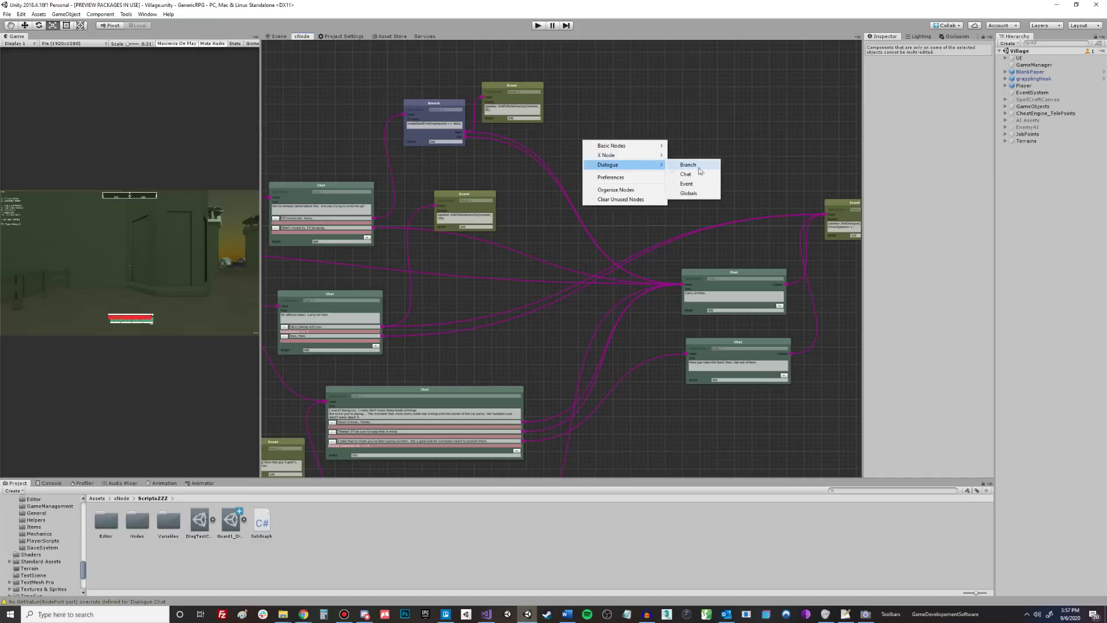
click(700, 166)
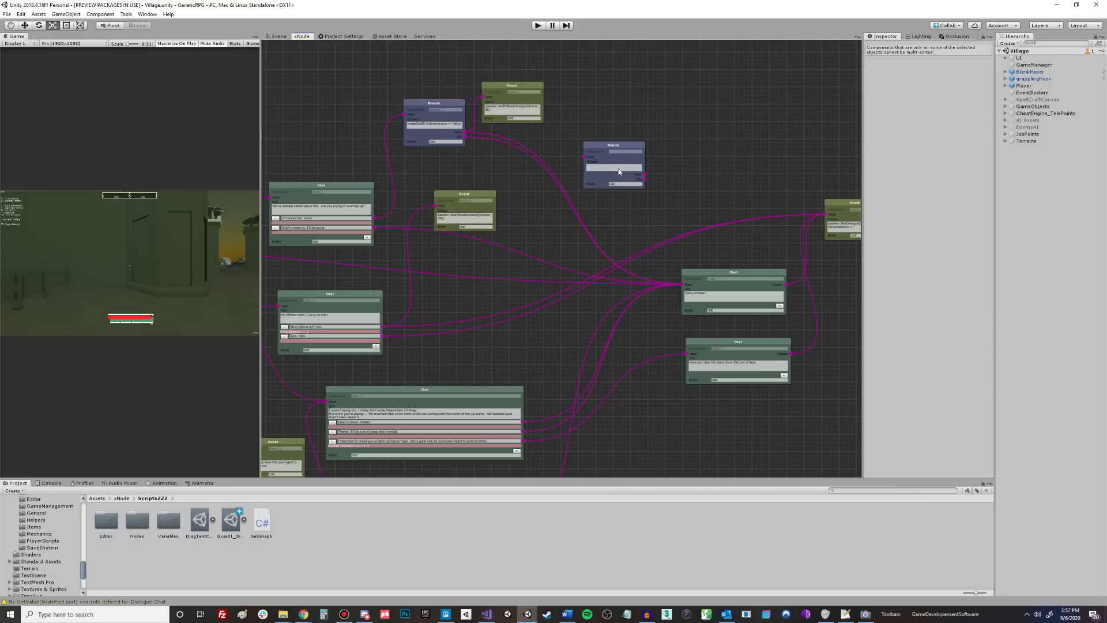
click(619, 171)
text(timesSpoken > 5)
Step: Connect the madeGoodFirstImpression Branch's output to the timesSpoken Branch's input and move the timesSpoken Branch up beside the Event node
middle_drag(376, 254, 389, 290)
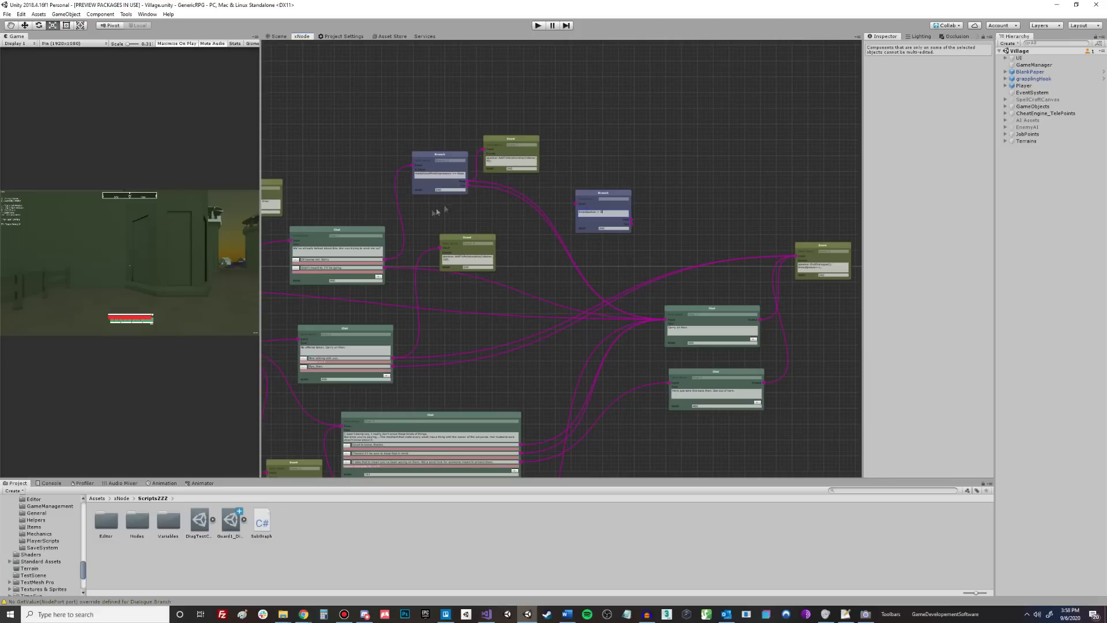
middle_drag(338, 171, 482, 178)
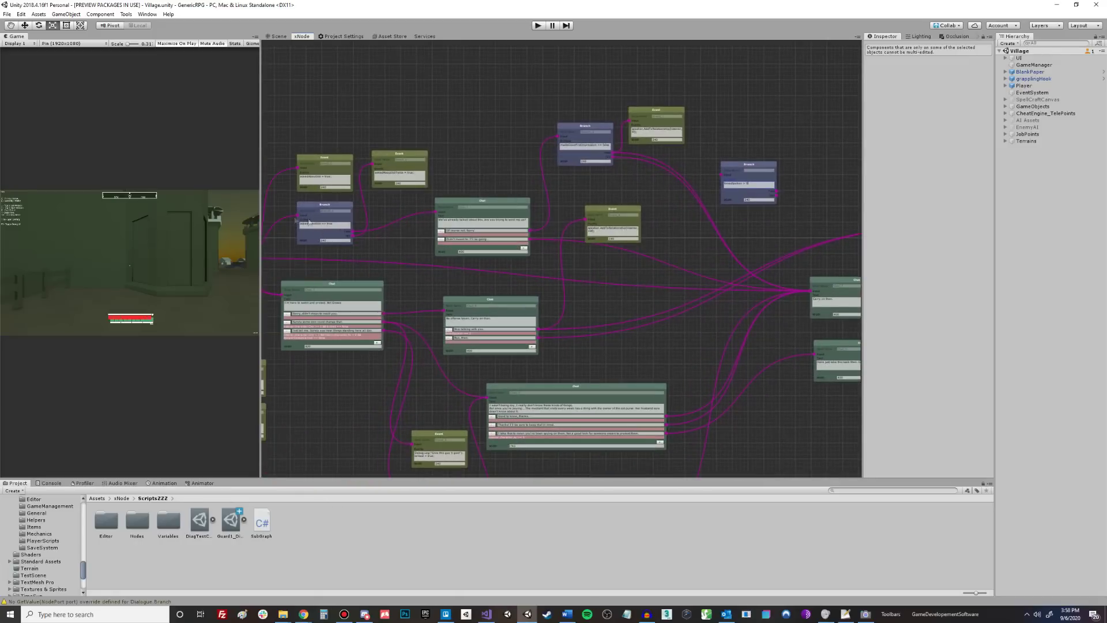
middle_drag(371, 227, 491, 217)
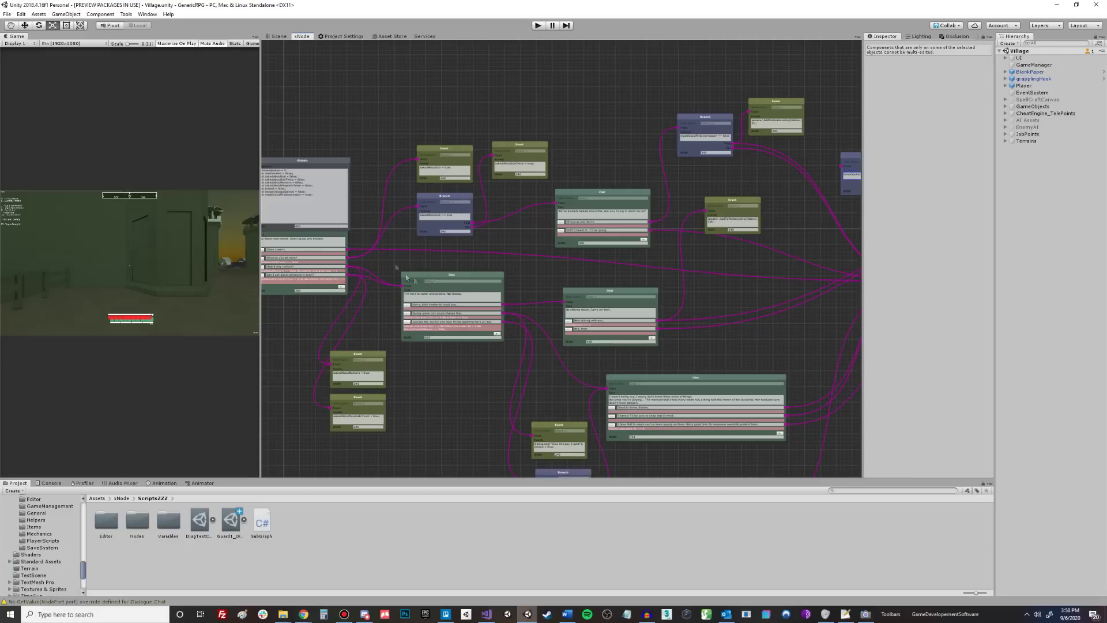
middle_drag(560, 242, 390, 294)
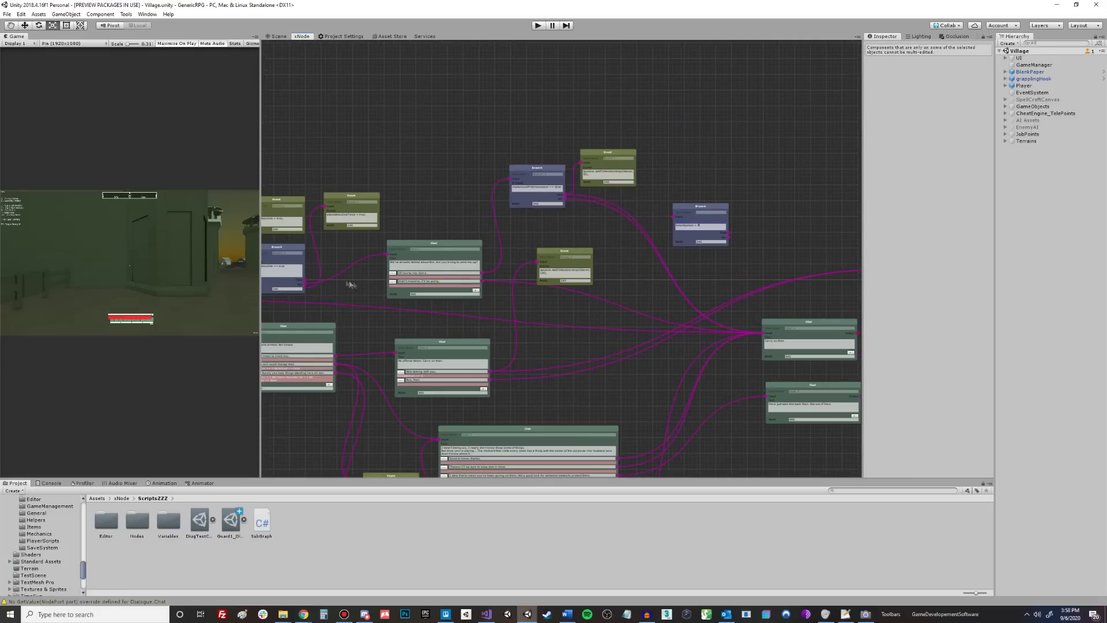
middle_drag(595, 235, 495, 279)
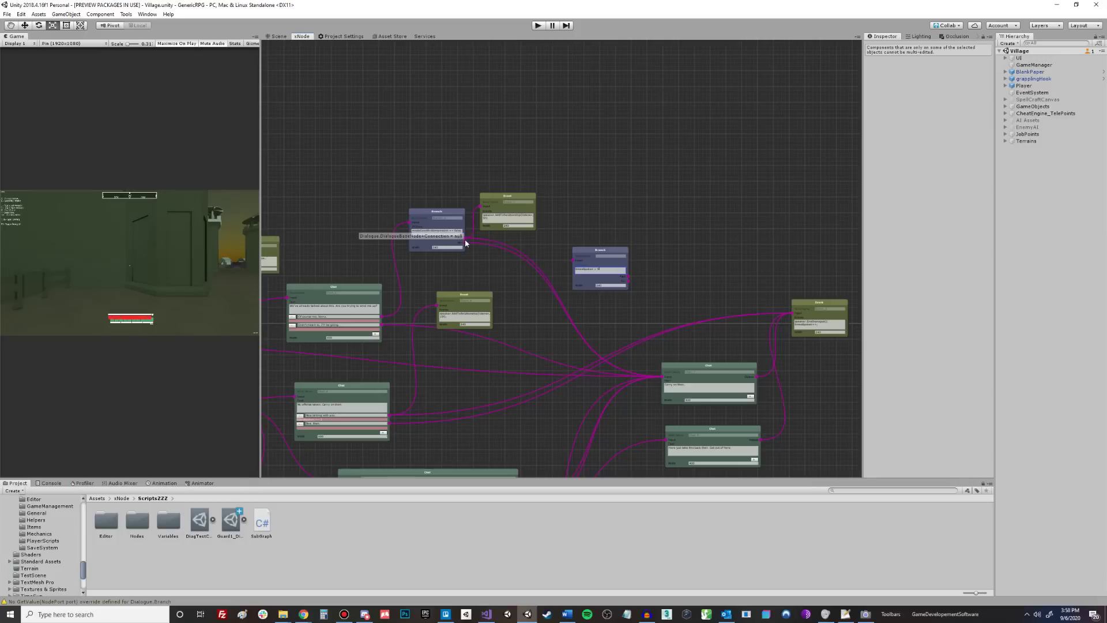
drag(594, 250, 588, 206)
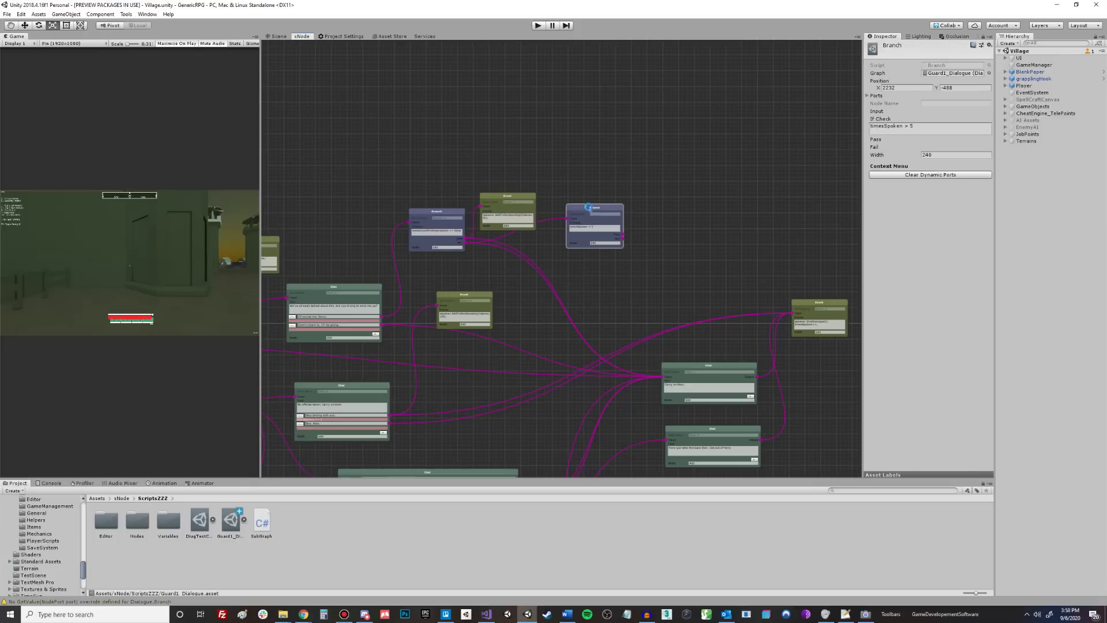
Step: Add an empty Chat node to the right of the timesSpoken Branch and line the two nodes up
drag(589, 206, 590, 227)
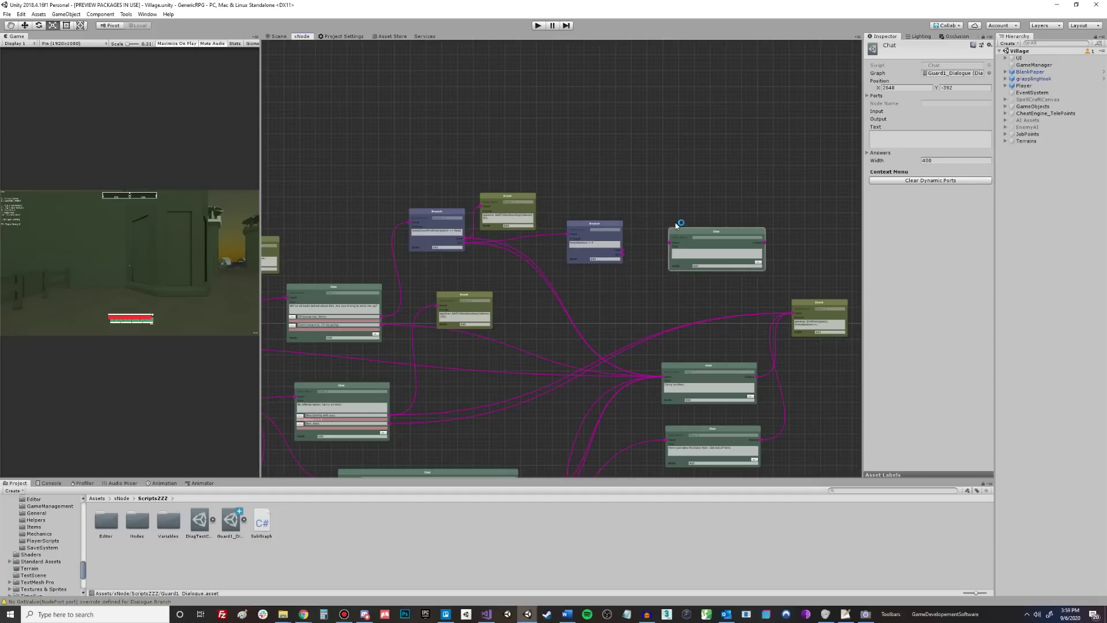
drag(672, 226, 664, 219)
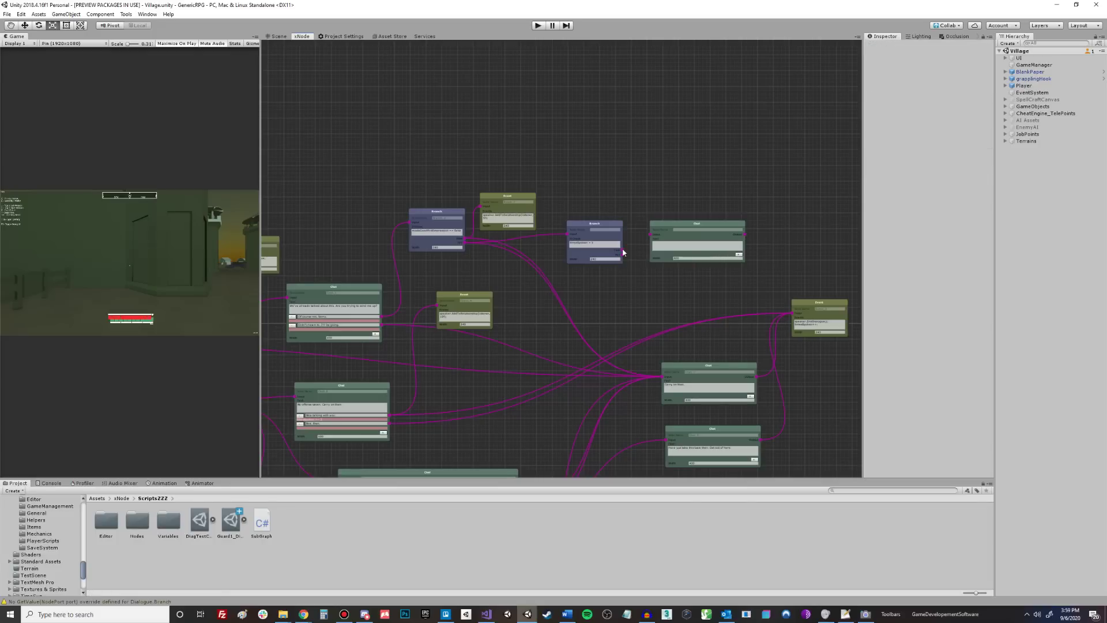
Step: Connect the timesSpoken Branch's Pass output to the new Chat node and set its text to "Why do you keep asking me this?"
drag(623, 251, 650, 235)
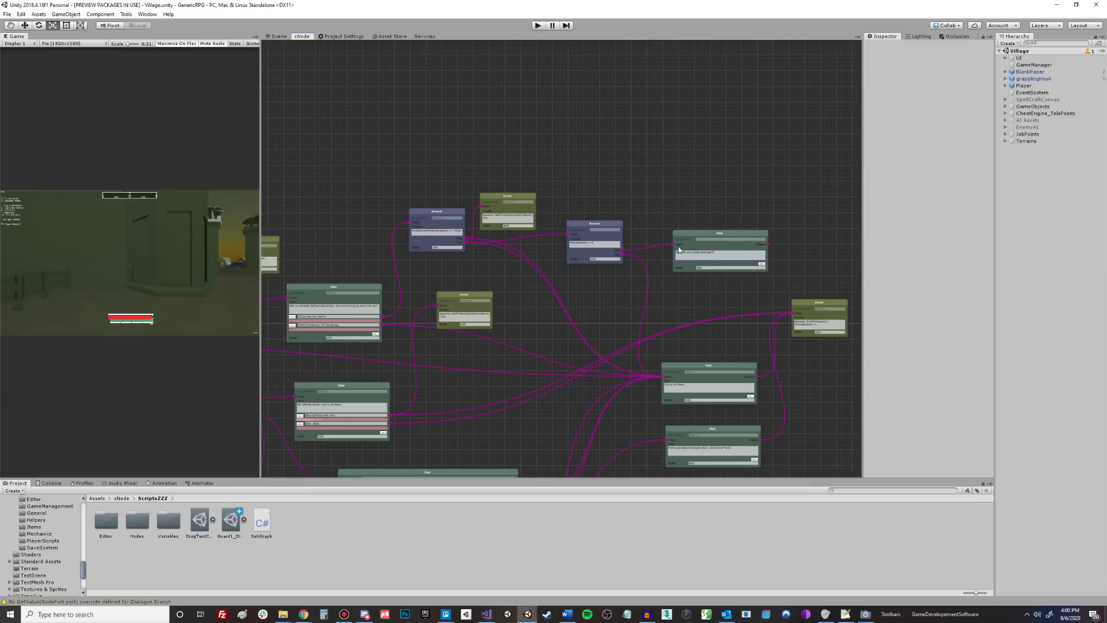
text(s?)
Step: Add the responses "I'm just joking." and "I actually want to become a guard like you." and link both to the closing Chat node
click(761, 264)
click(692, 264)
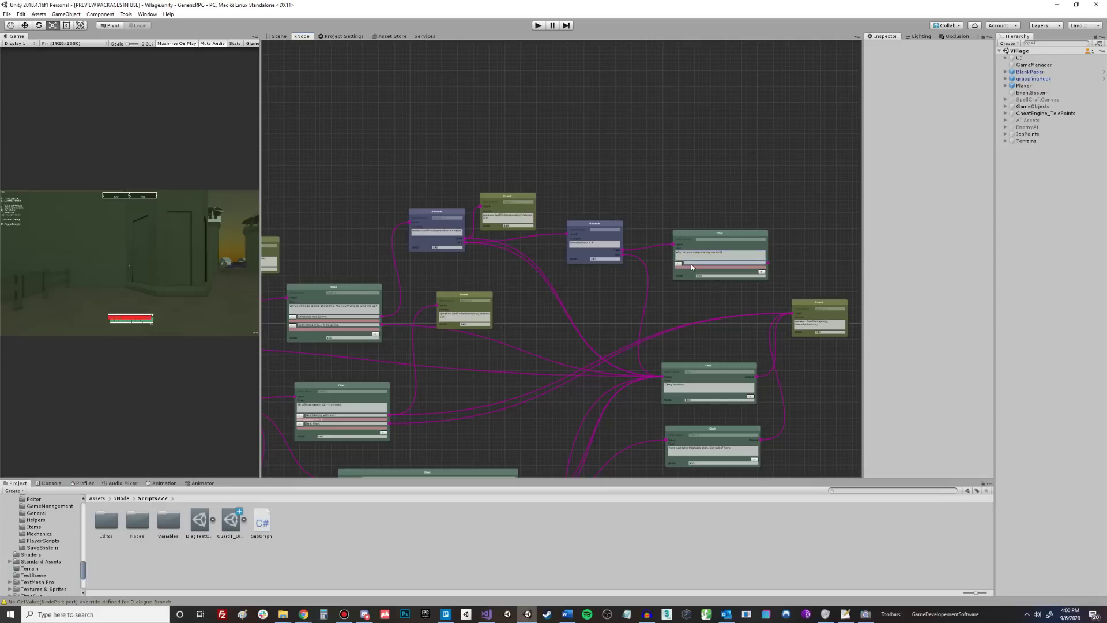
text(I'm just joking)
click(761, 271)
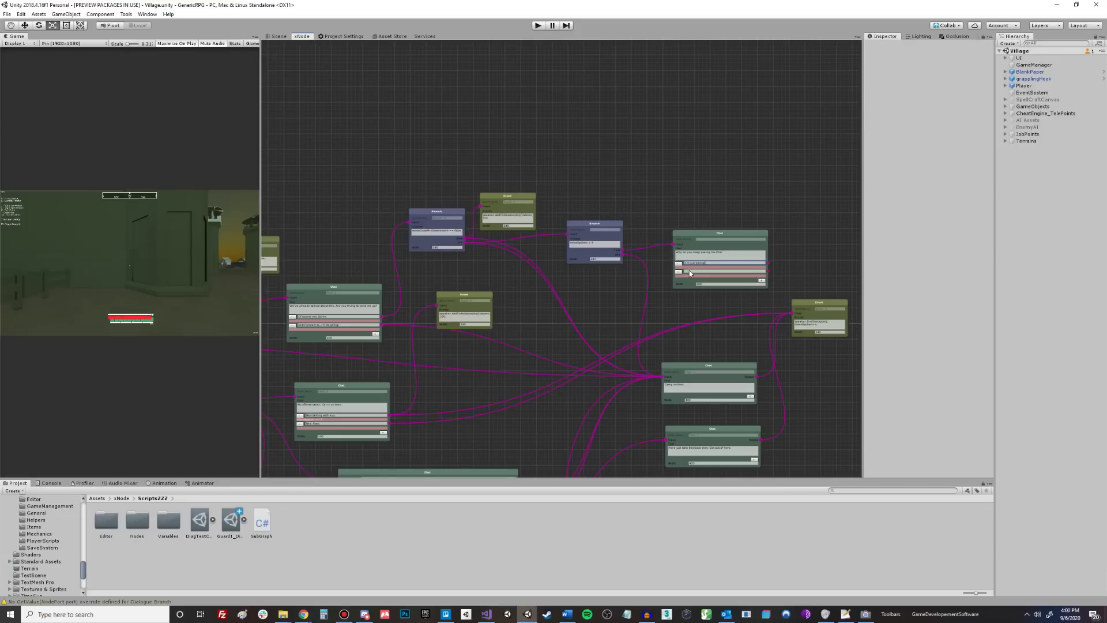
click(707, 273)
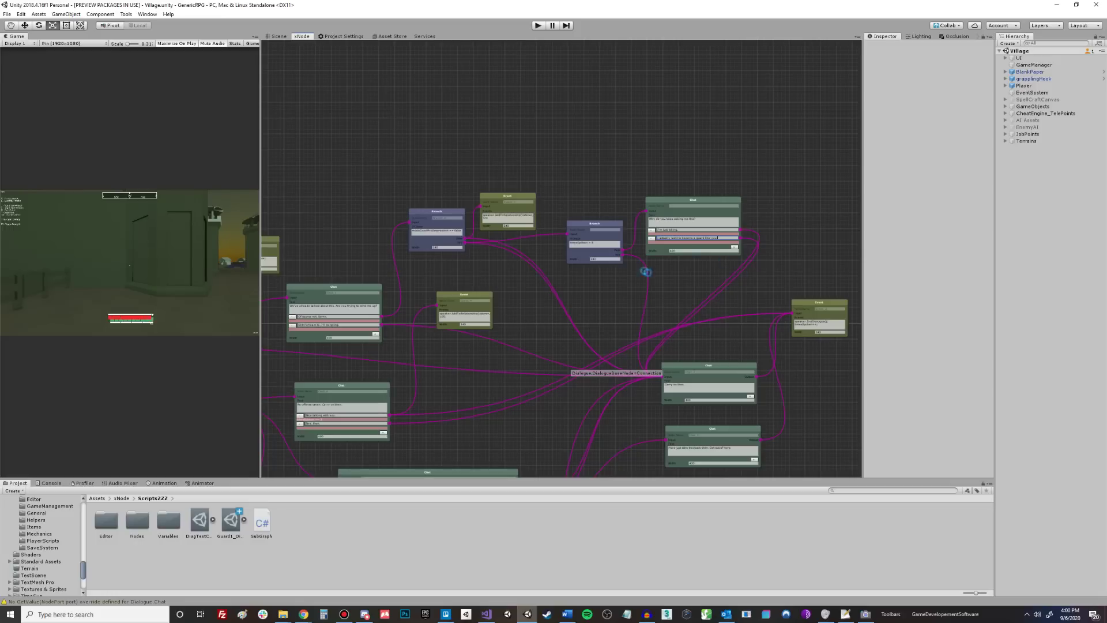
Step: Give the "I actually want to become a guard like you." response a speaker relationship check condition using the value 50
click(680, 235)
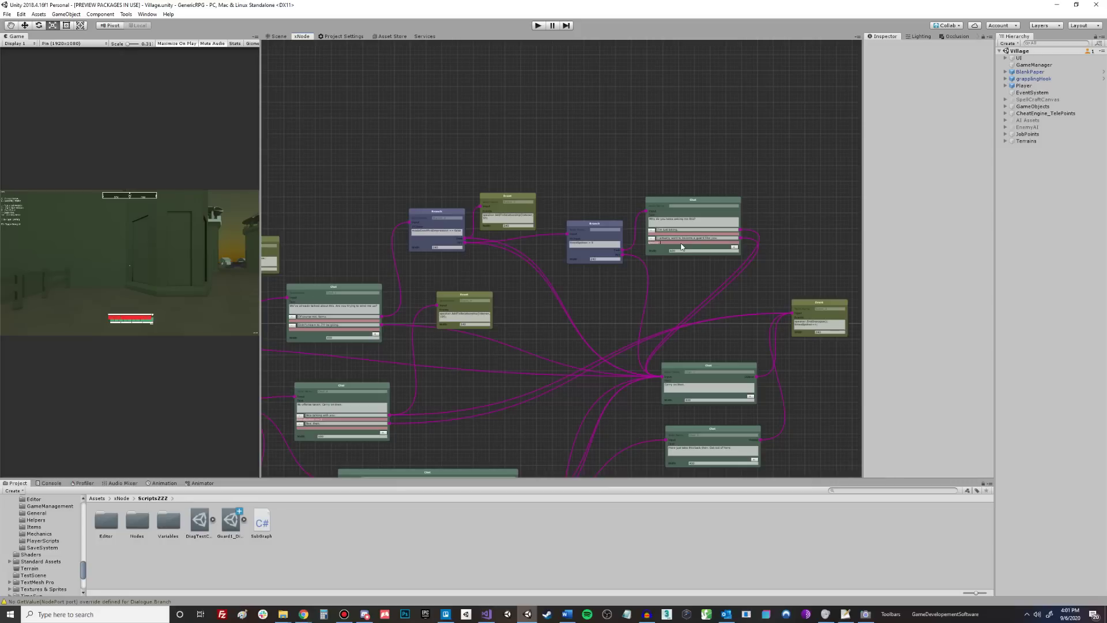
scroll(681, 246, up, 5)
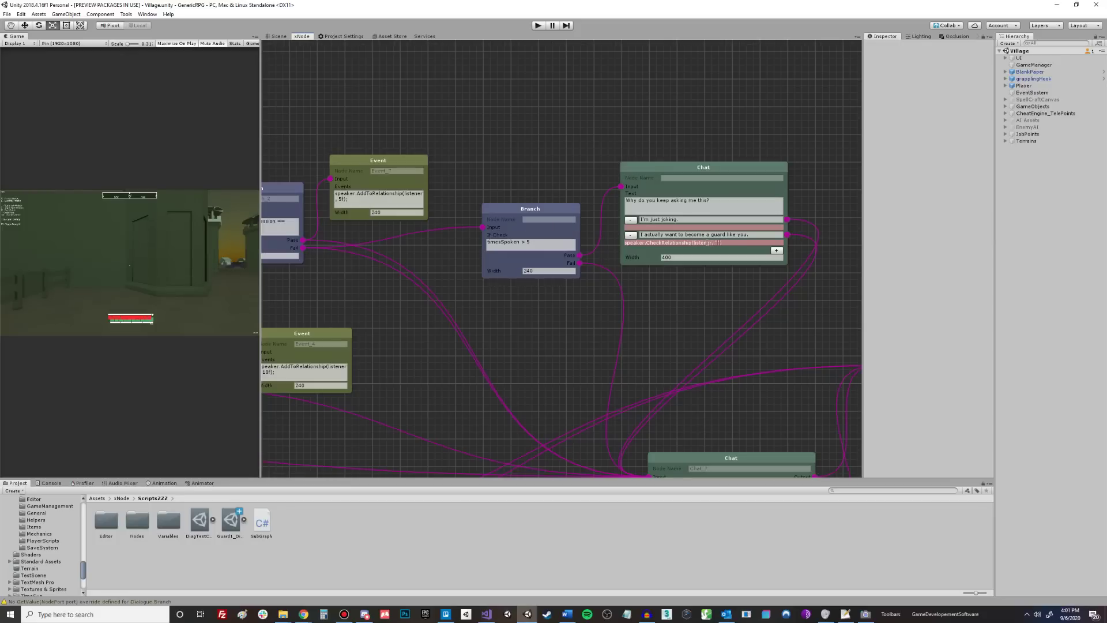
text(>", 50)
scroll(663, 325, down, 4)
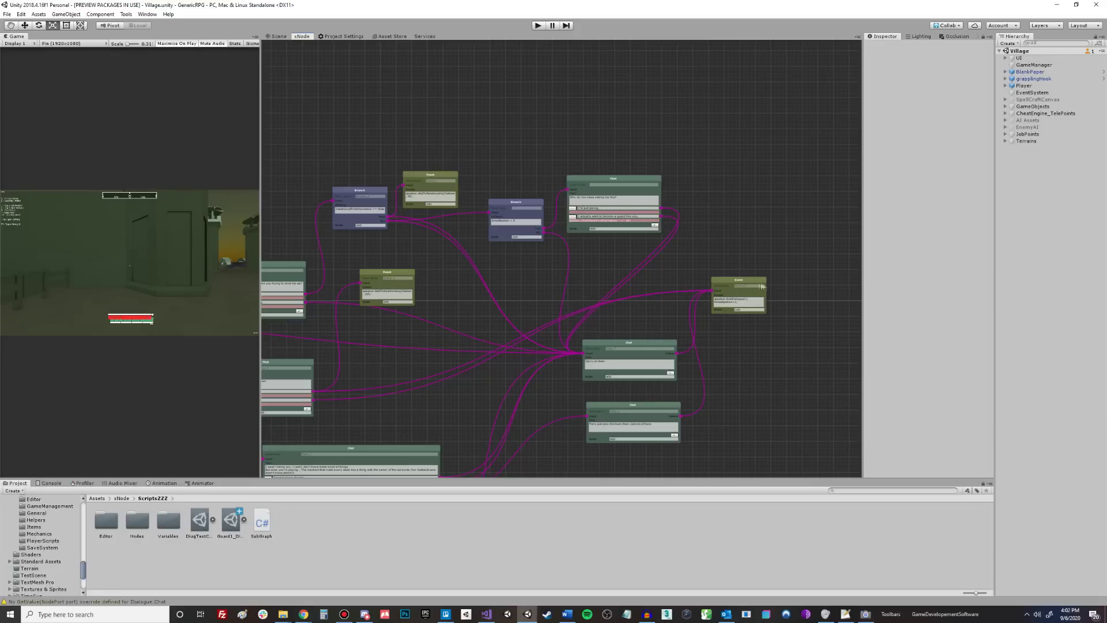
Step: Run the game in an enlarged Game view and try the opening replies "Hey", "I hate you..." and "Bye." in a conversation
drag(260, 259, 638, 259)
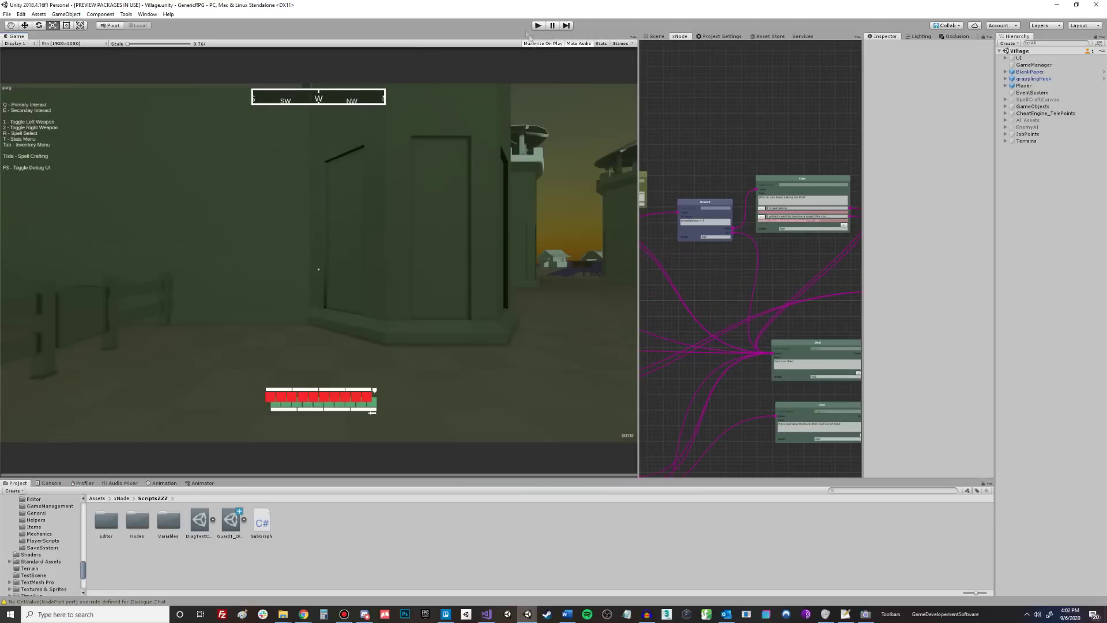
click(537, 25)
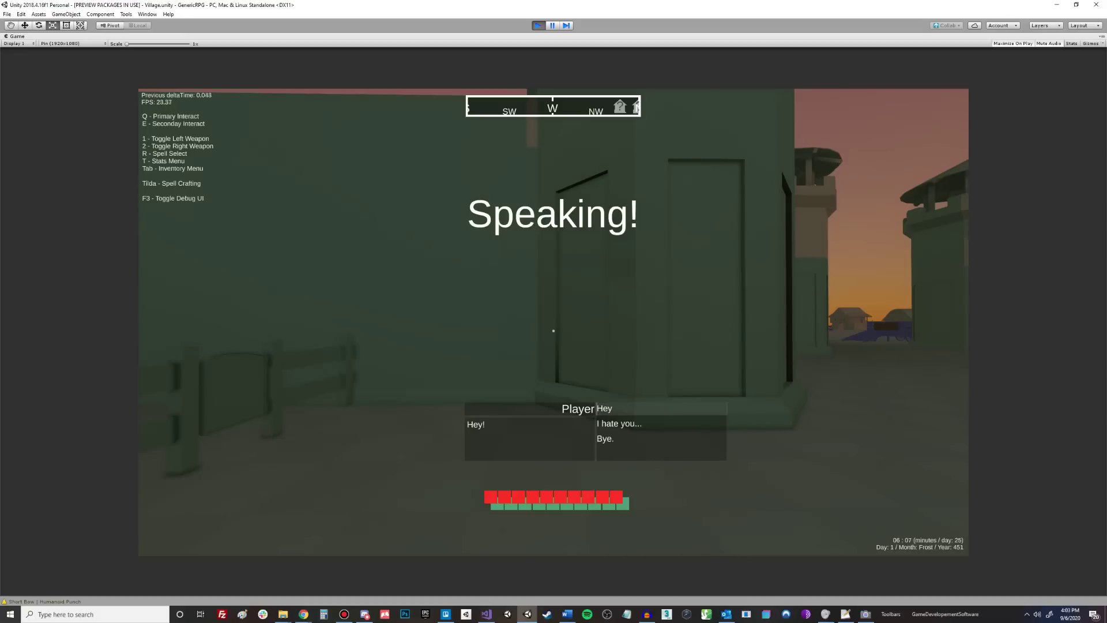
key(Down)
key(Up)
key(Up)
key(Up)
key(Up)
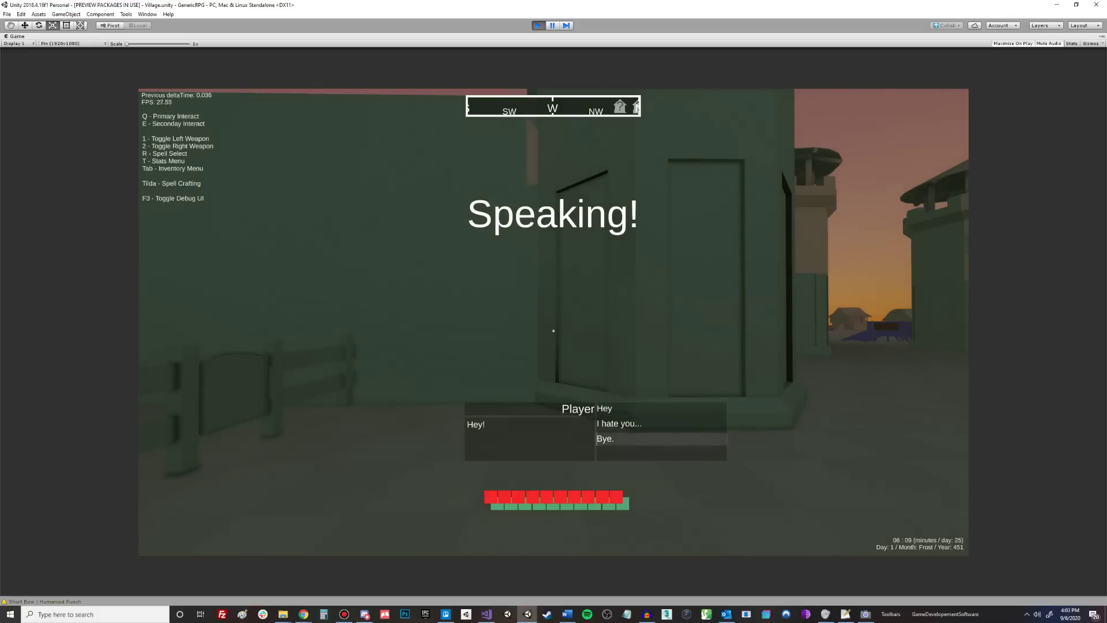
key(Down)
key(Down)
key(Down)
key(Up)
key(Down)
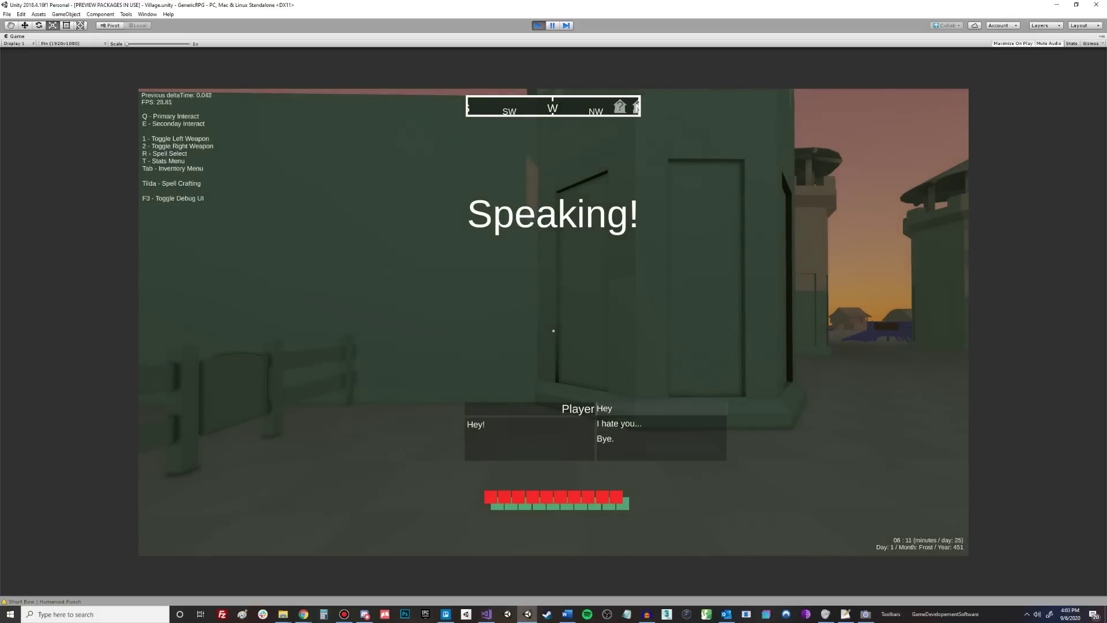
key(Down)
key(Down)
key(Up)
key(Up)
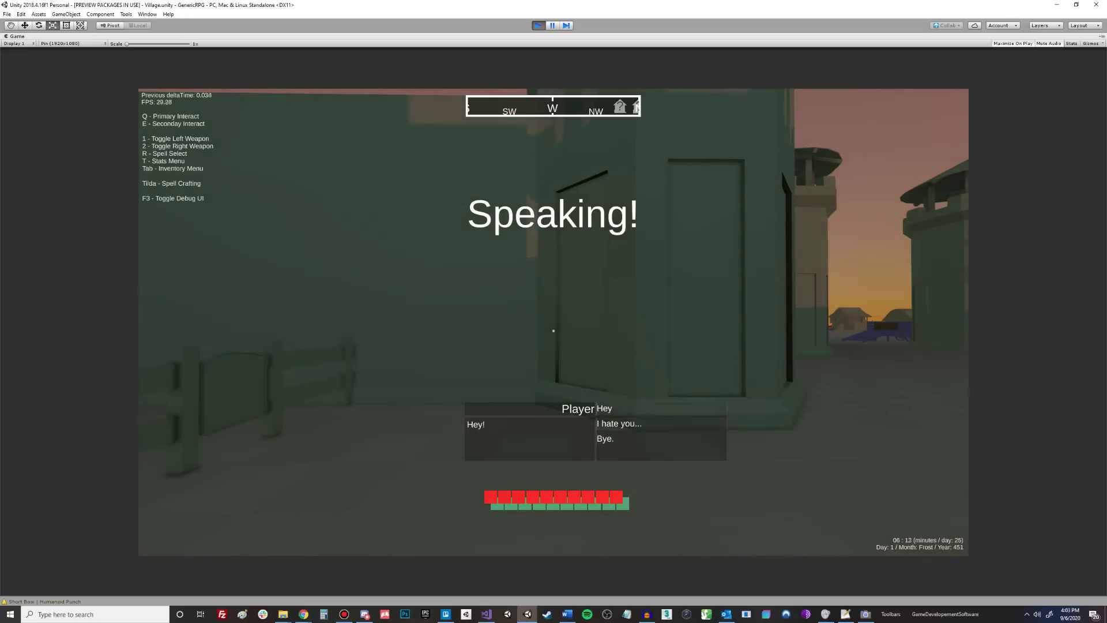
key(Down)
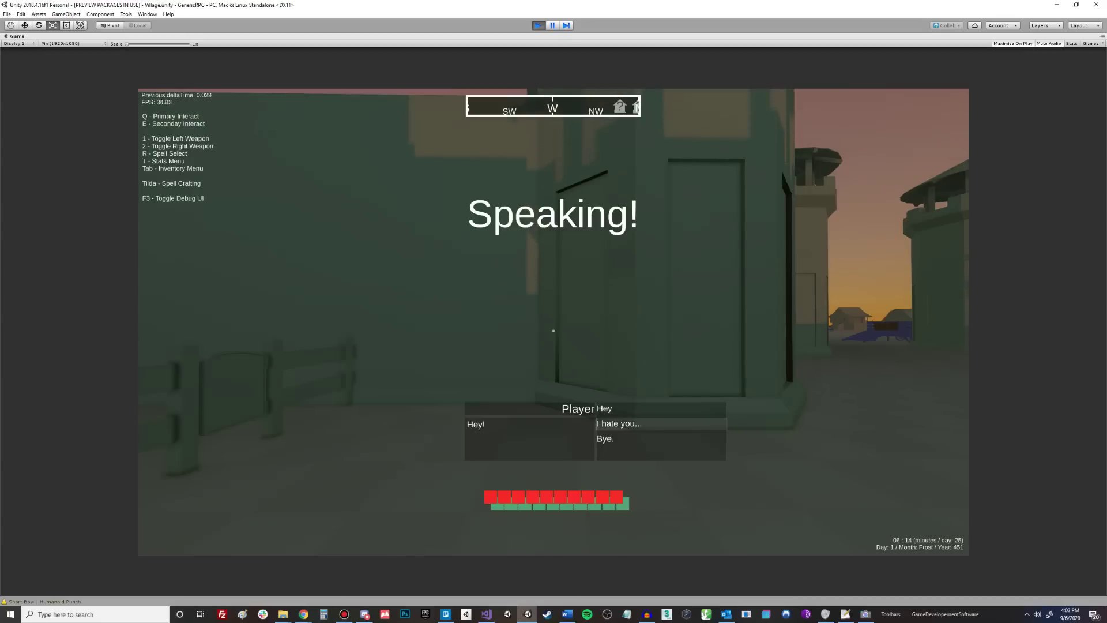
key(Up)
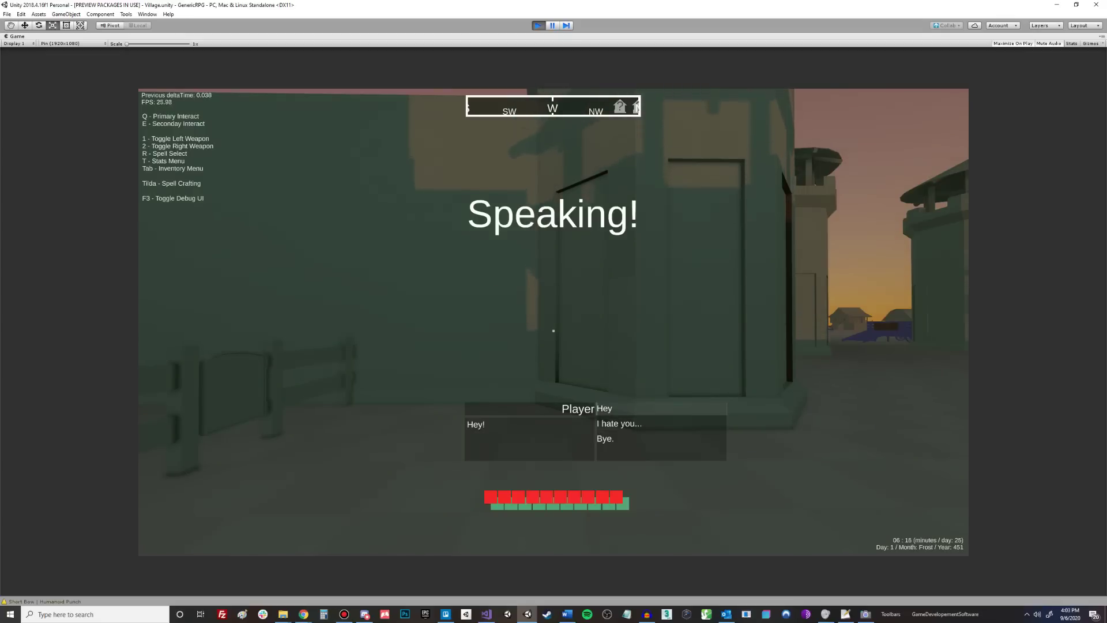
key(Return)
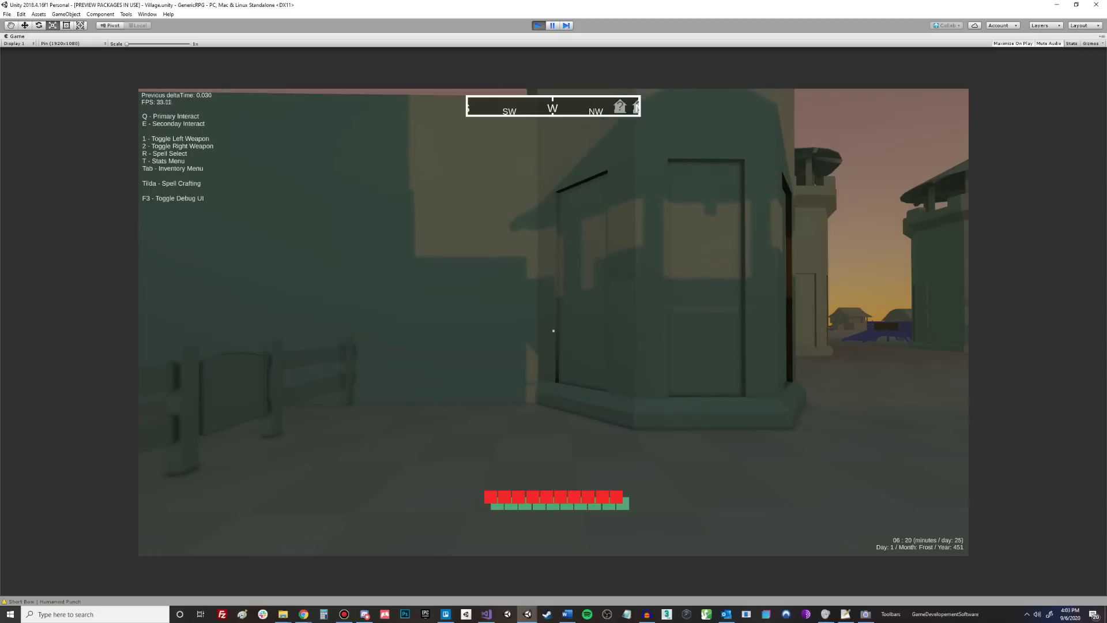
Step: Start another conversation, go through the Hello, Recent Events, Ask About Someone and Rumors topics, and choose "Hello."
key(q)
key(Down)
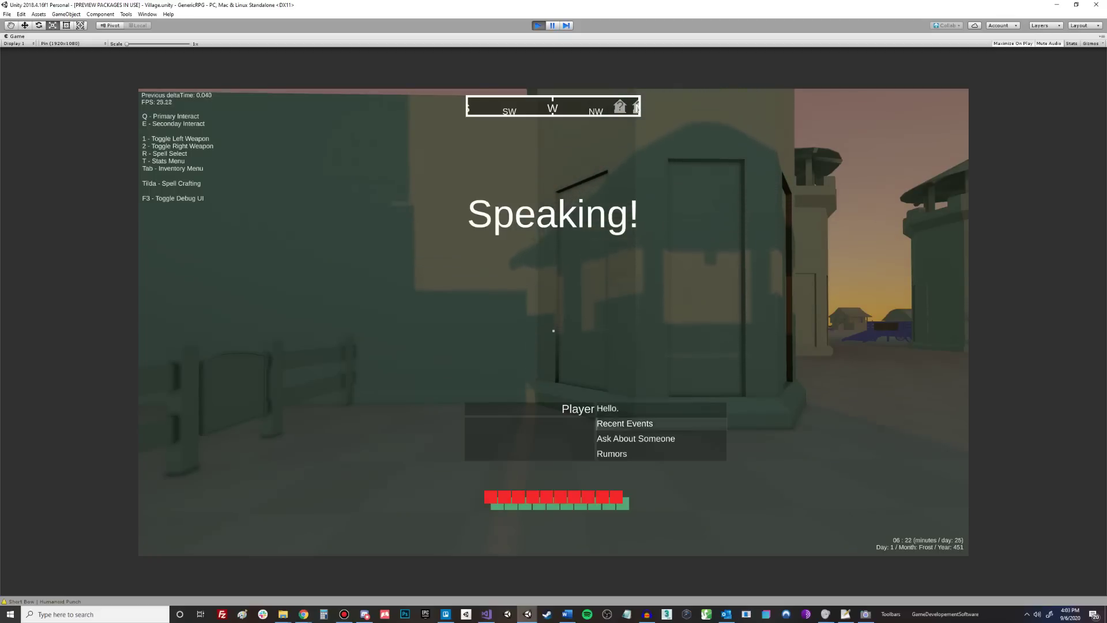
key(Down)
key(Down)
key(Up)
key(Up)
key(Up)
key(Down)
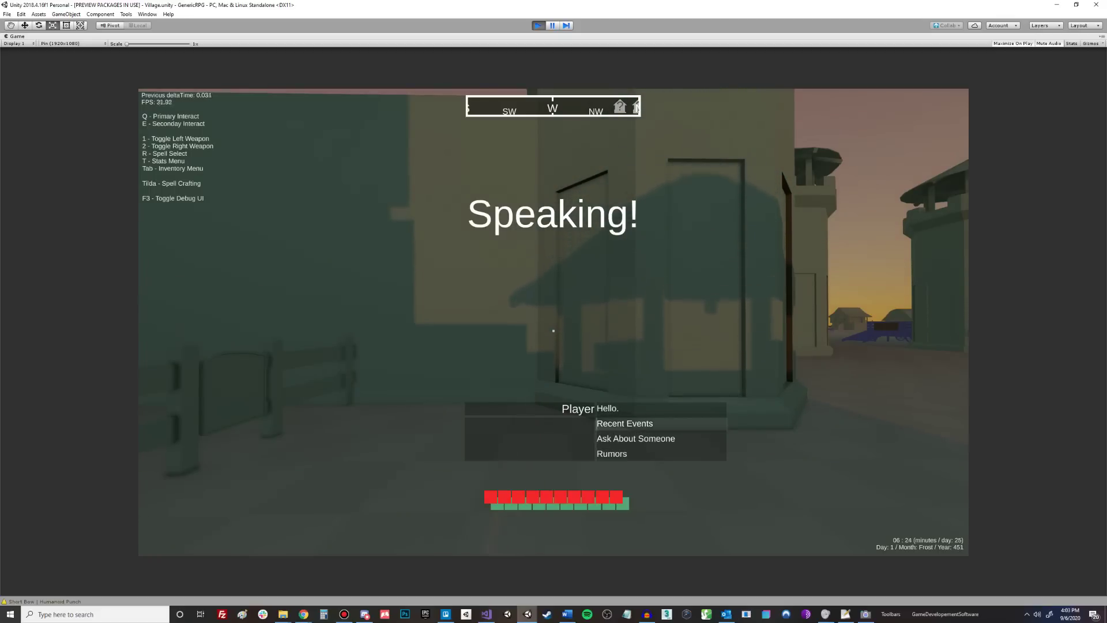
key(Down)
key(Down)
key(Up)
key(Up)
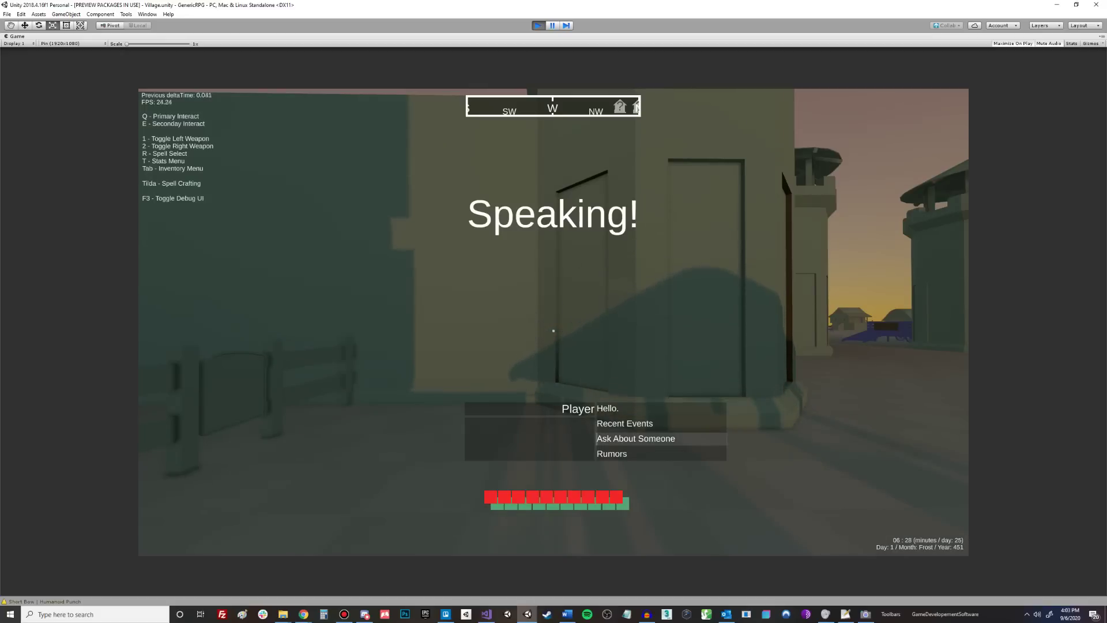
key(Down)
key(Up)
key(Up)
key(Up)
key(Up)
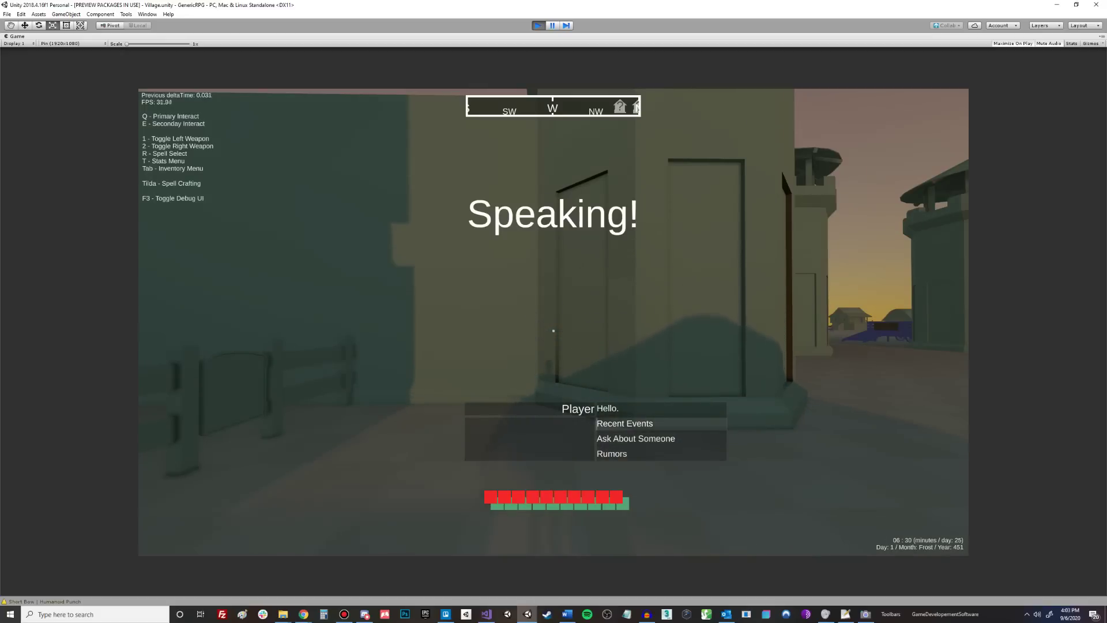
key(Down)
key(Down)
key(Down)
key(Up)
key(Up)
key(Down)
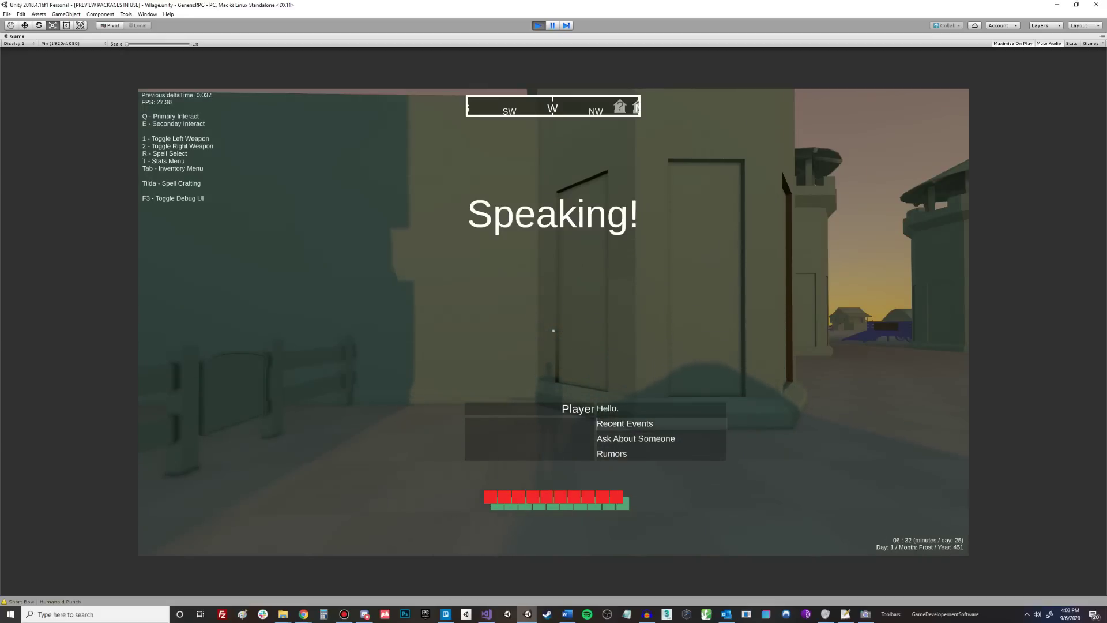
key(Down)
key(Down)
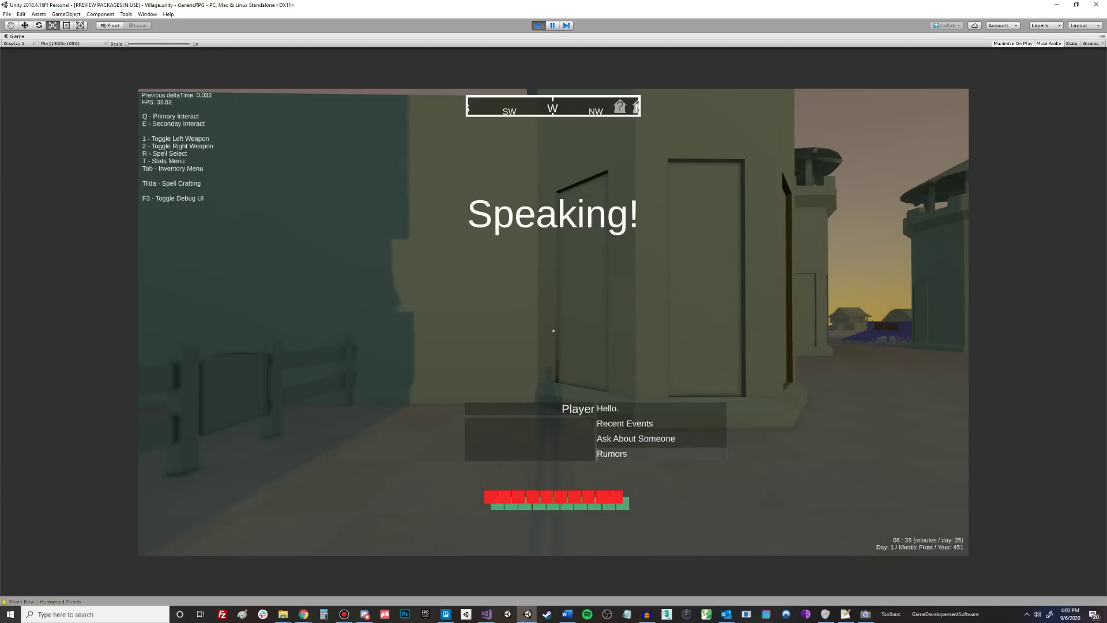
key(Up)
key(Up)
key(Up)
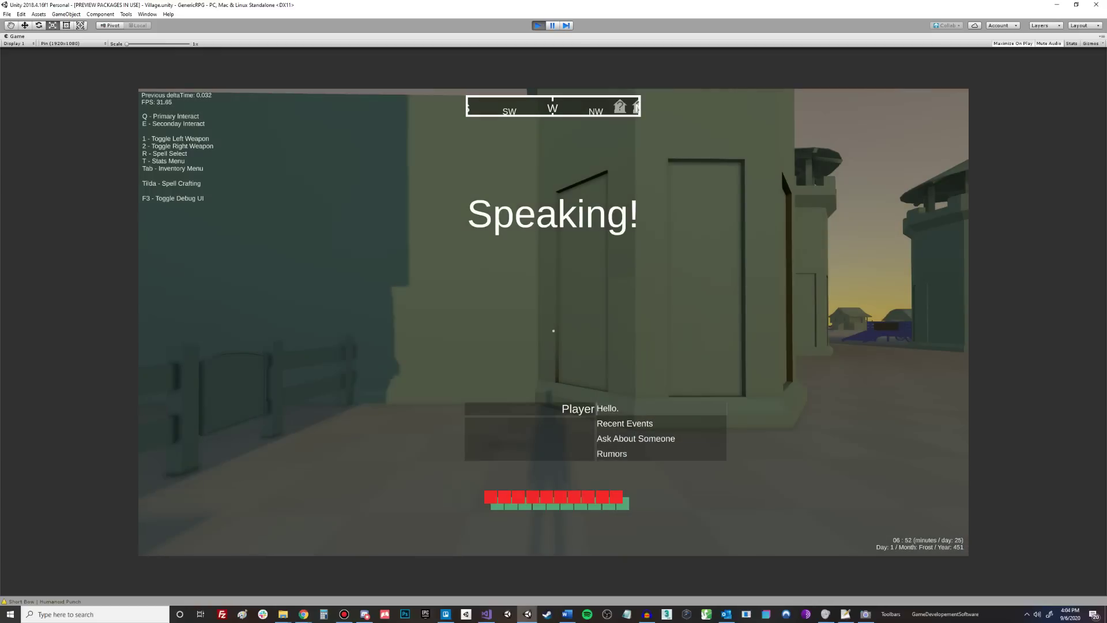
key(Down)
key(Down)
key(Down)
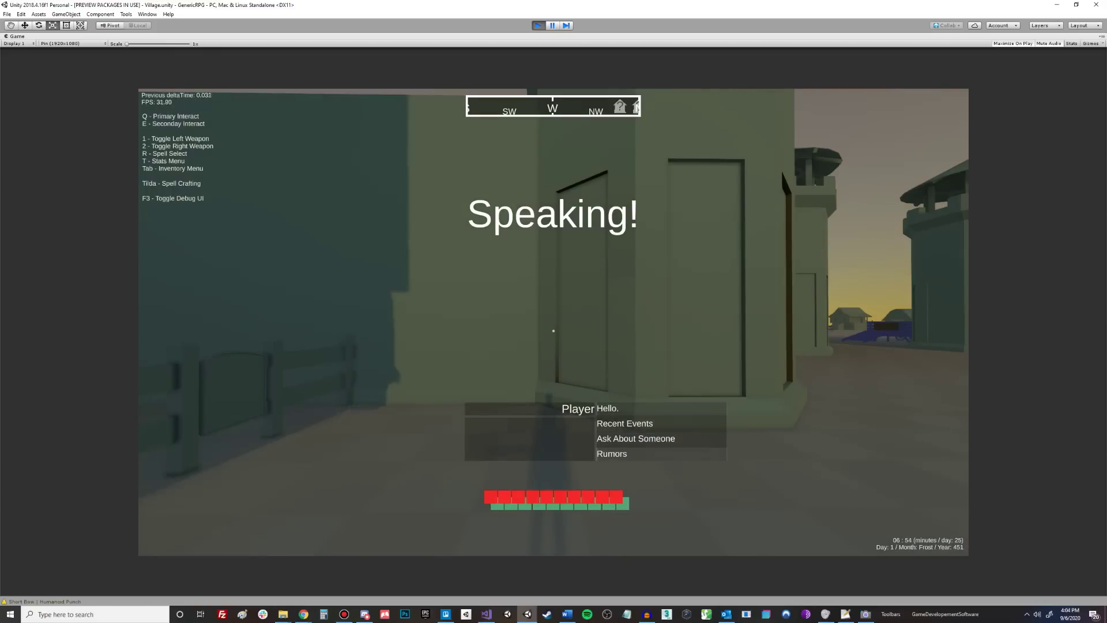
key(Down)
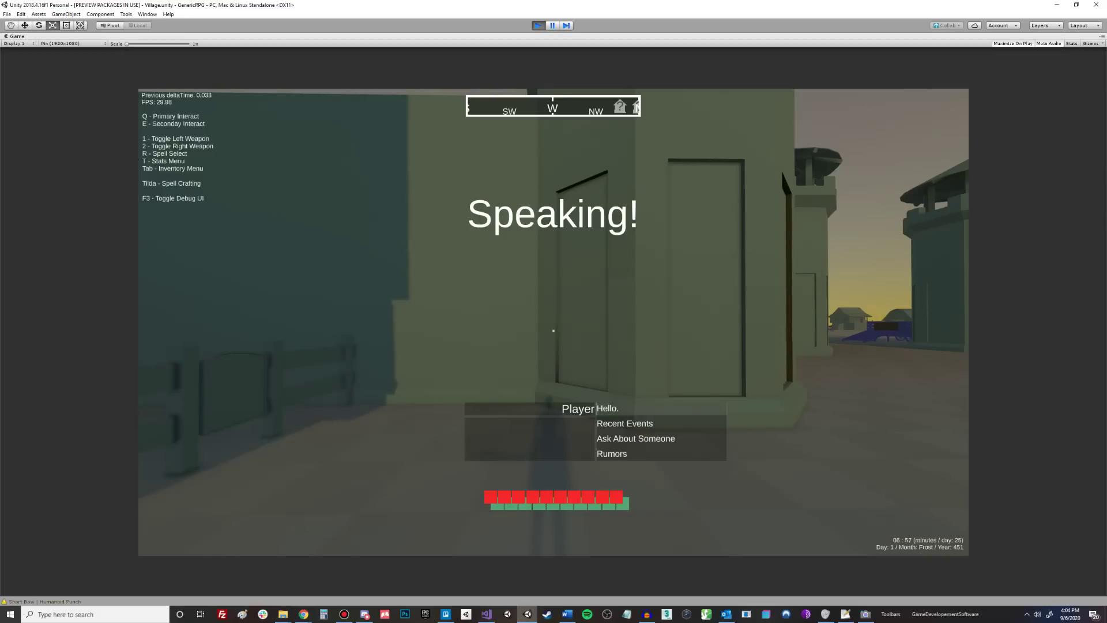
key(Return)
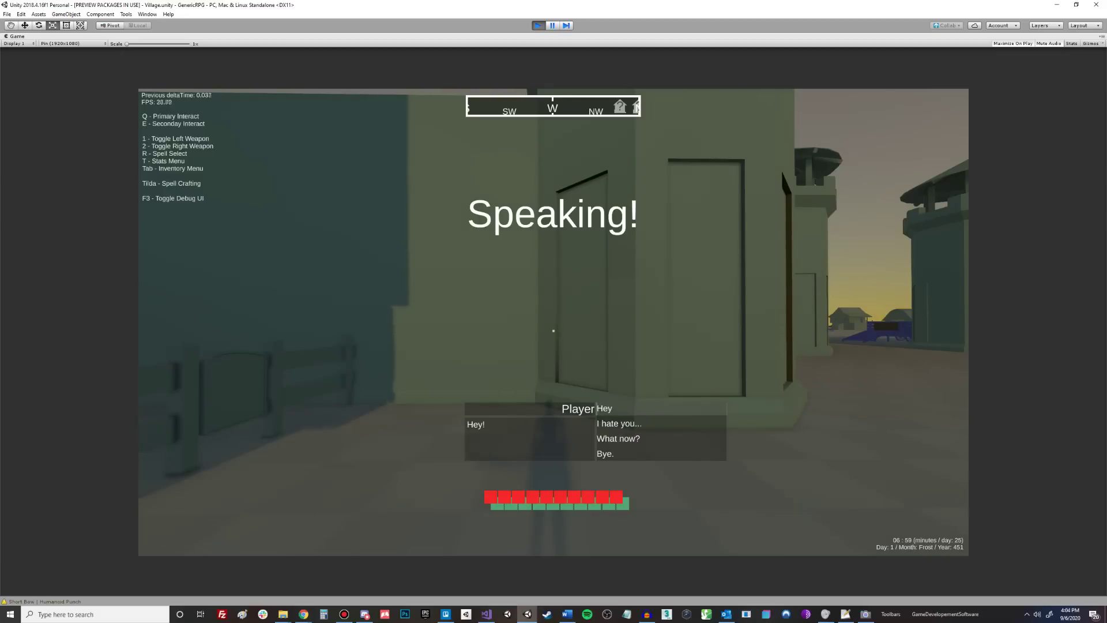
Step: Choose the "What now?" reply and answer the follow-up to finish the conversation
key(Down)
key(Down)
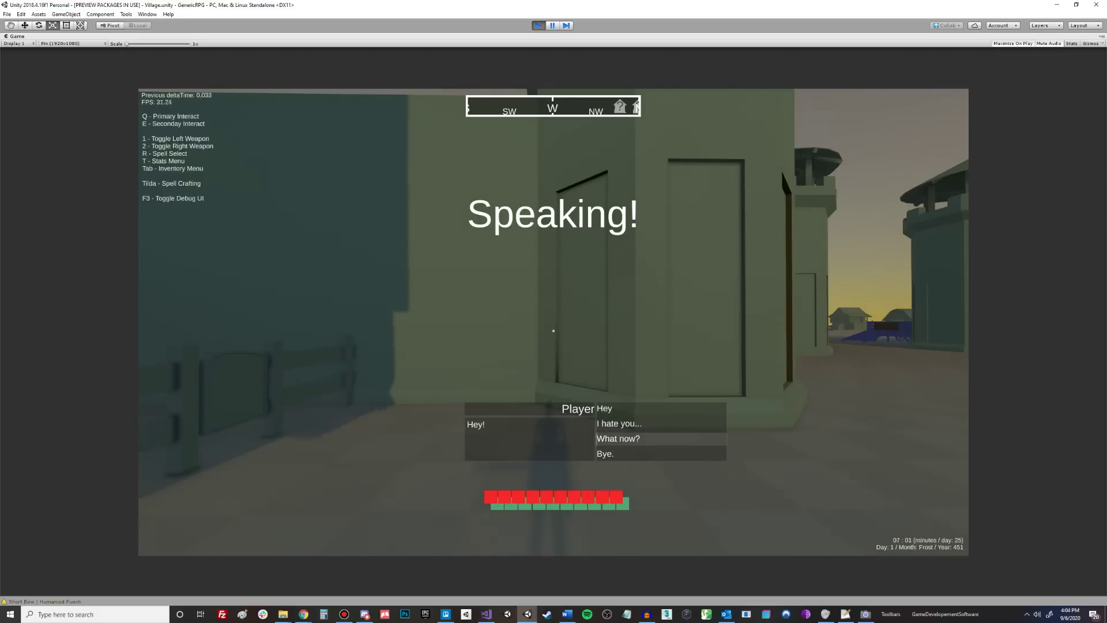
key(Return)
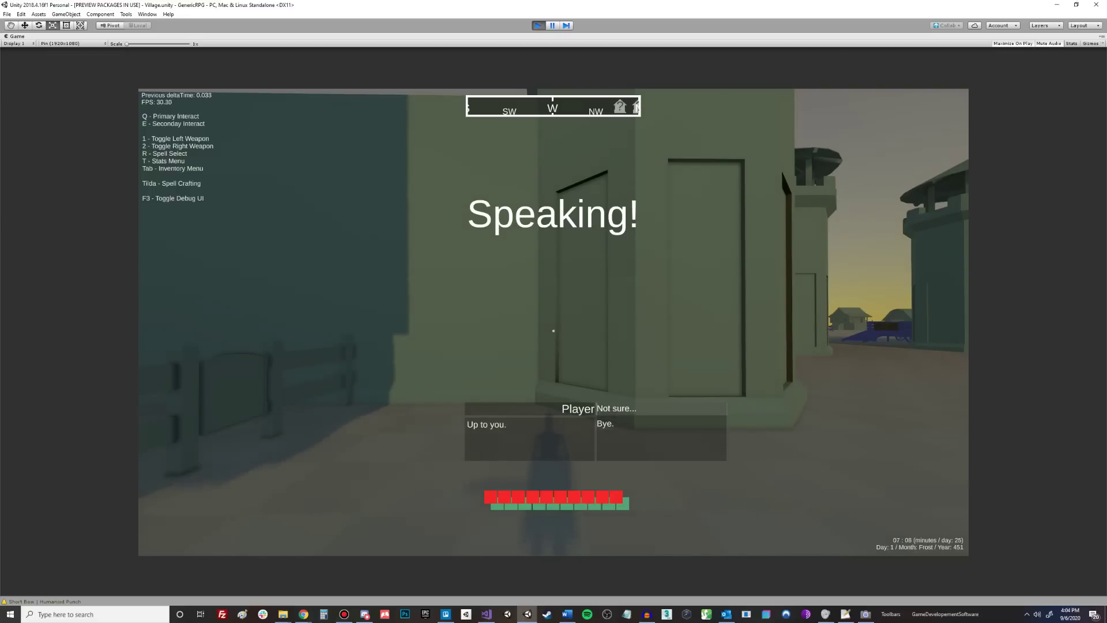
key(Return)
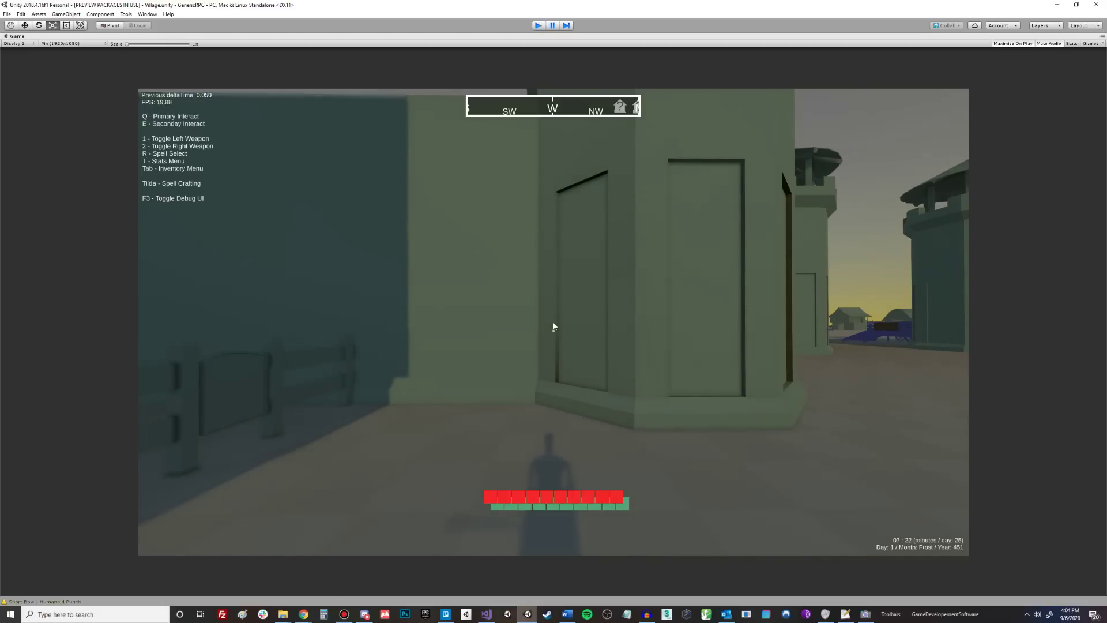
Step: Stop the running game and widen the xNode graph area to show the Globals and first Chat nodes
key(ctrl+p)
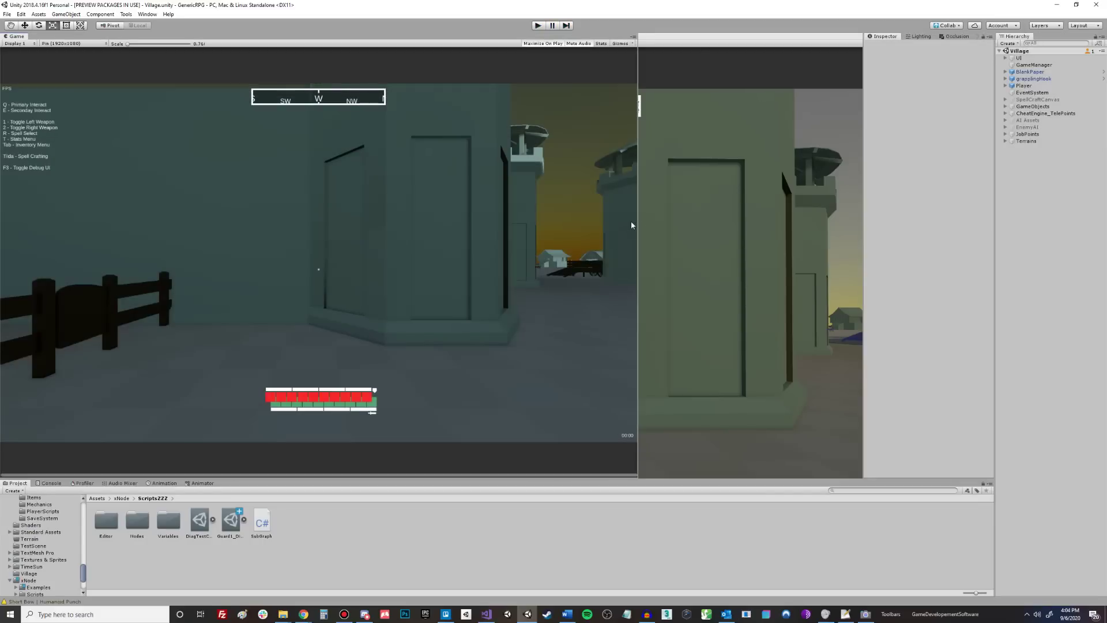
drag(638, 219, 221, 264)
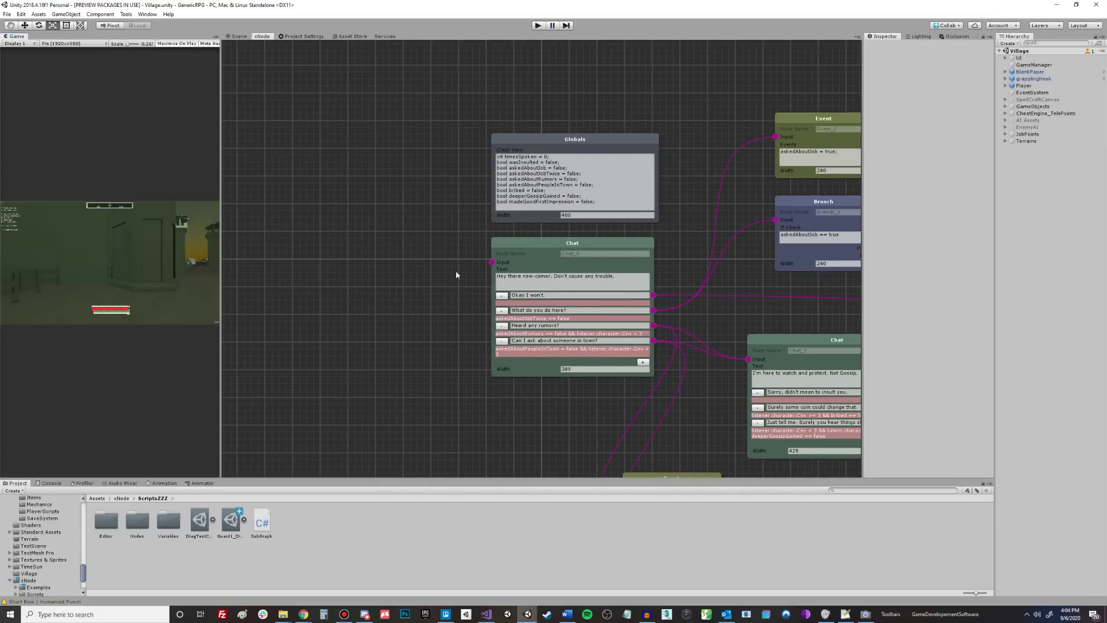
scroll(458, 267, down, 2)
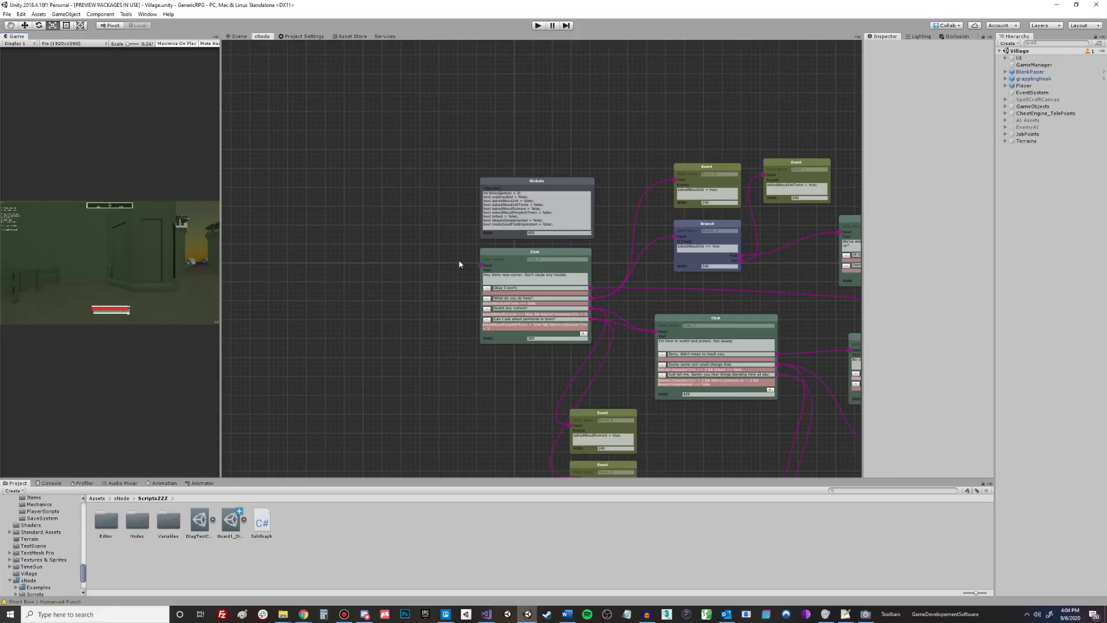